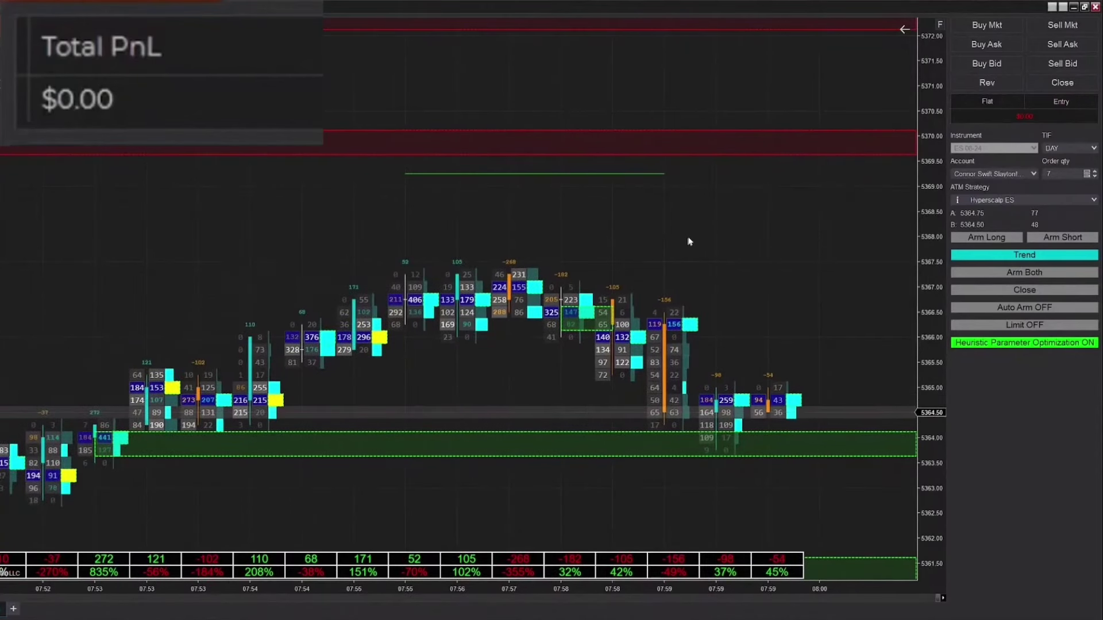
# - Switch the strategy mode from Trend to Regression and arm both long and short entries
pyautogui.moveTo(731, 243)
pyautogui.mouseDown()
pyautogui.moveTo(507, 249)
pyautogui.moveTo(738, 254)
pyautogui.mouseUp()
pyautogui.moveTo(596, 244); pyautogui.dragTo(492, 246)
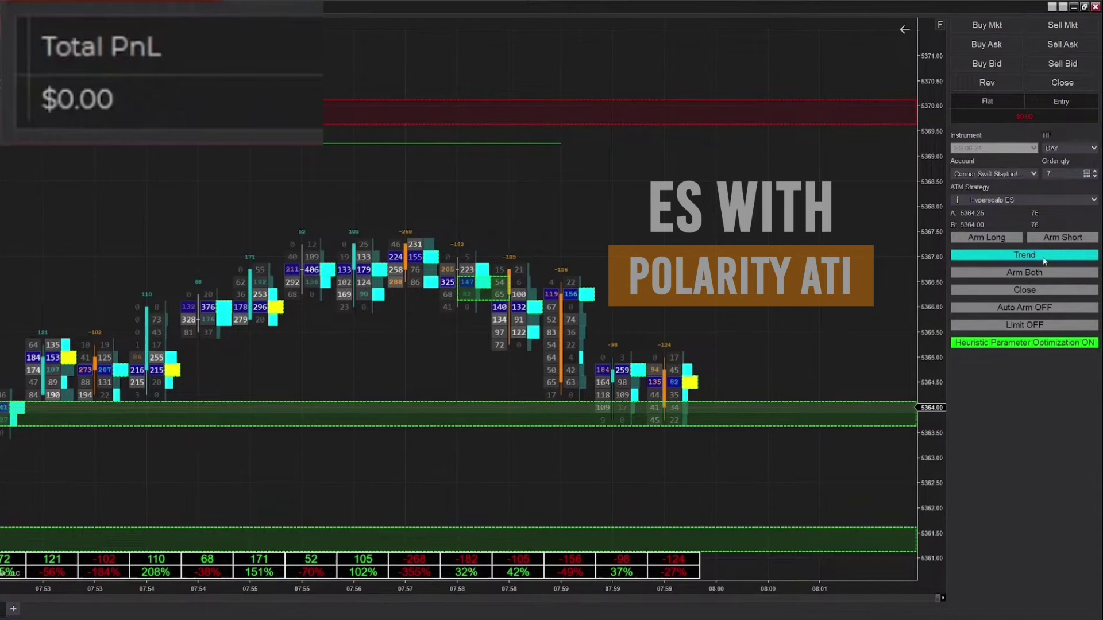
pyautogui.click(1036, 255)
pyautogui.click(1026, 273)
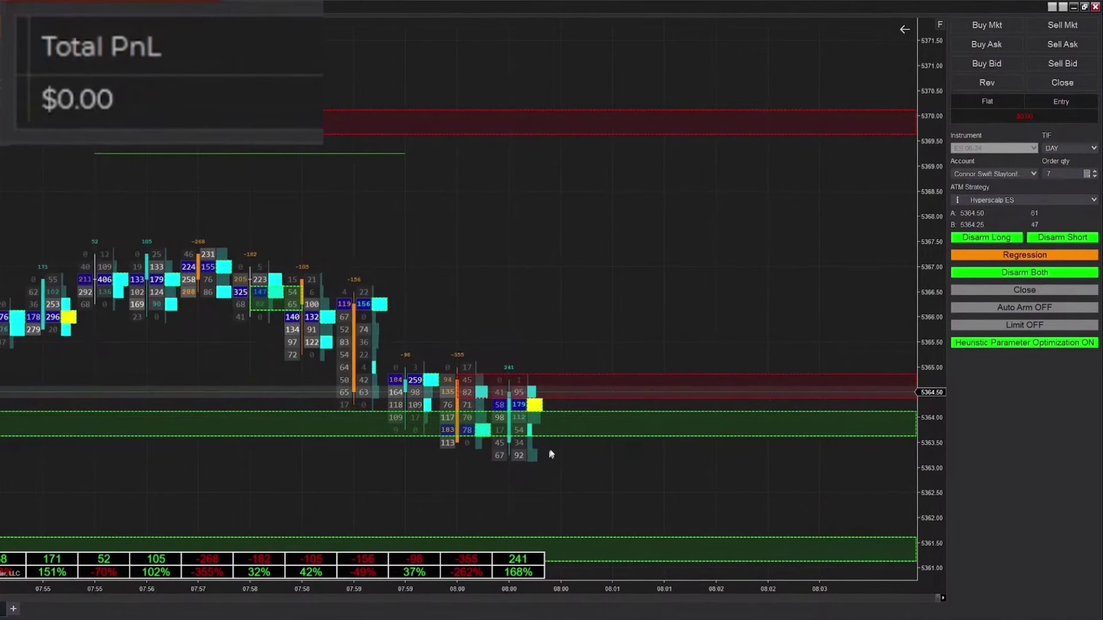
# - Examine the latest ES footprint bars around 08:00 against the nearby red and green zones
pyautogui.moveTo(560, 278); pyautogui.dragTo(405, 299)
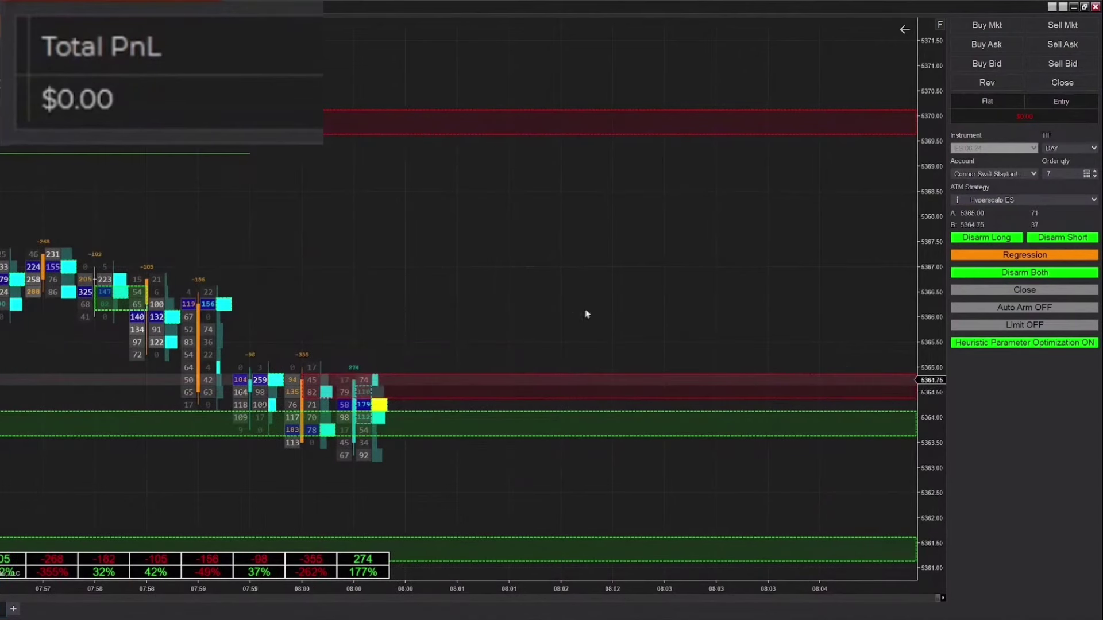
pyautogui.scroll(3, 586, 315)
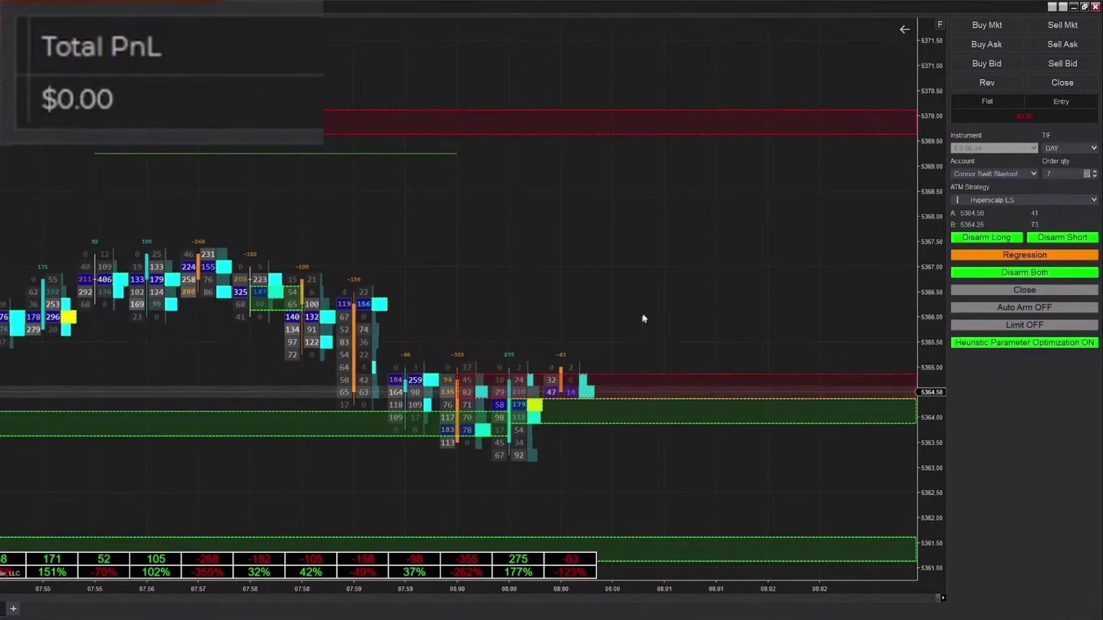
pyautogui.scroll(-2, 509, 270)
pyautogui.scroll(4, 685, 280)
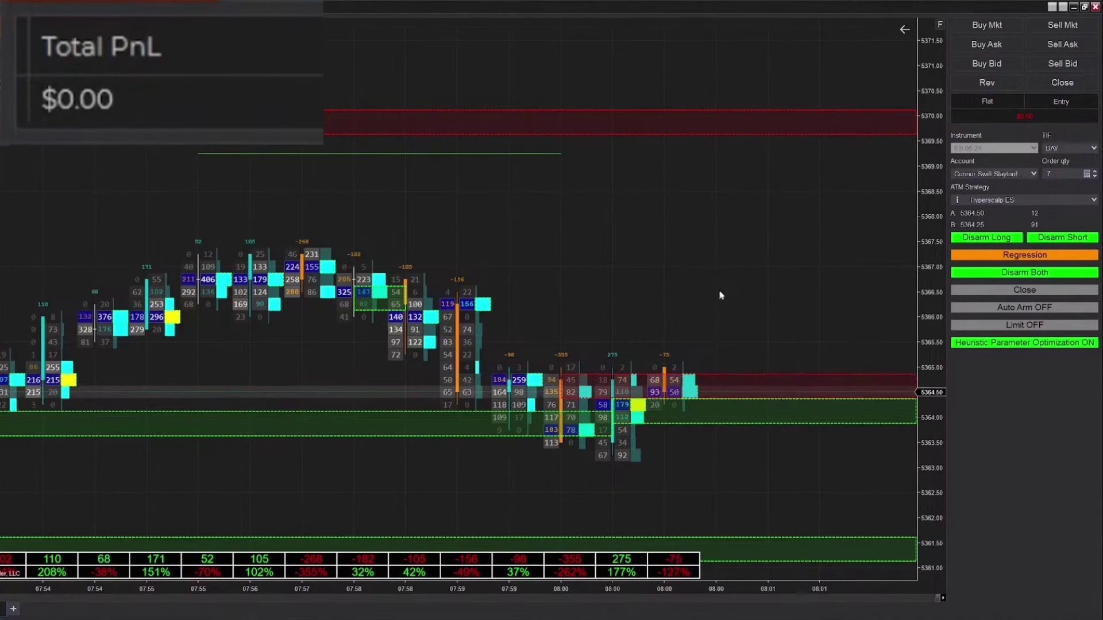
pyautogui.scroll(-3, 574, 321)
pyautogui.scroll(2, 428, 289)
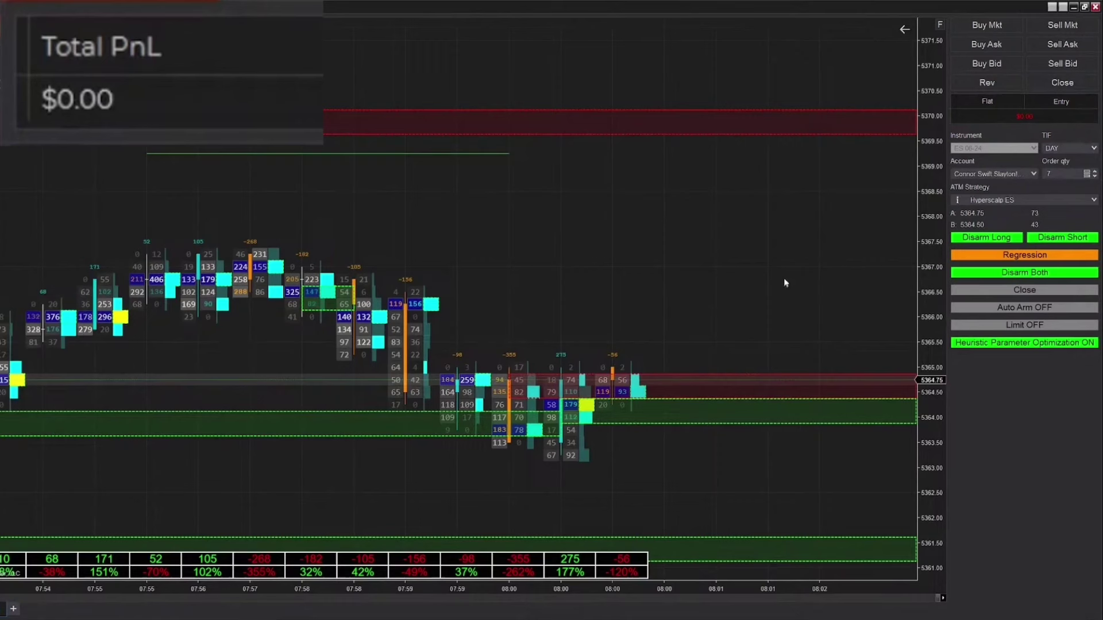
pyautogui.scroll(-2, 516, 339)
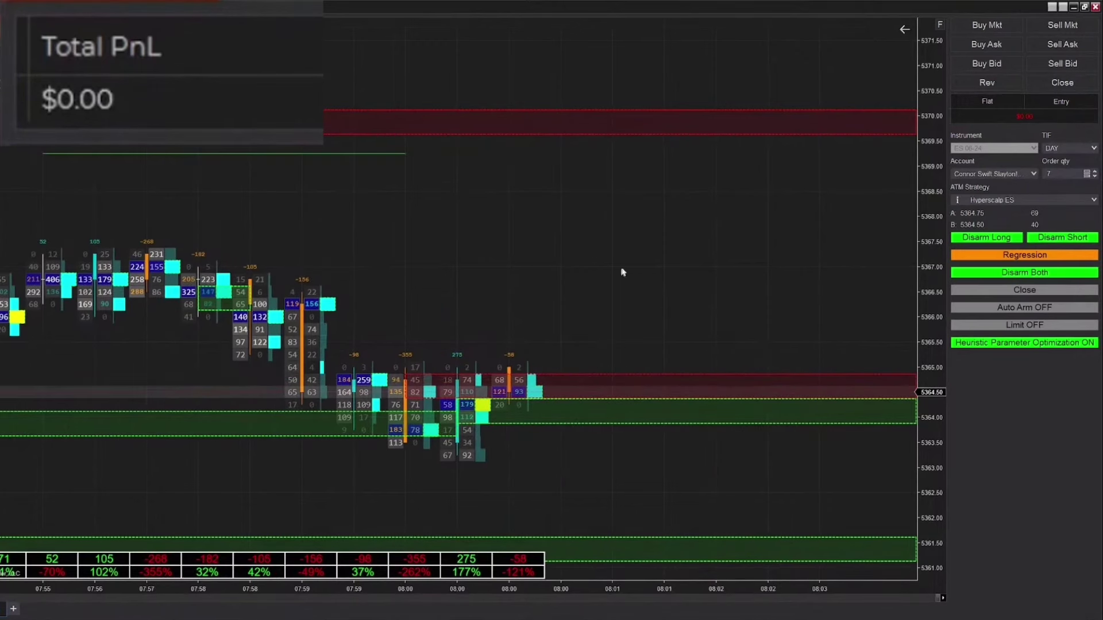
pyautogui.scroll(2, 571, 265)
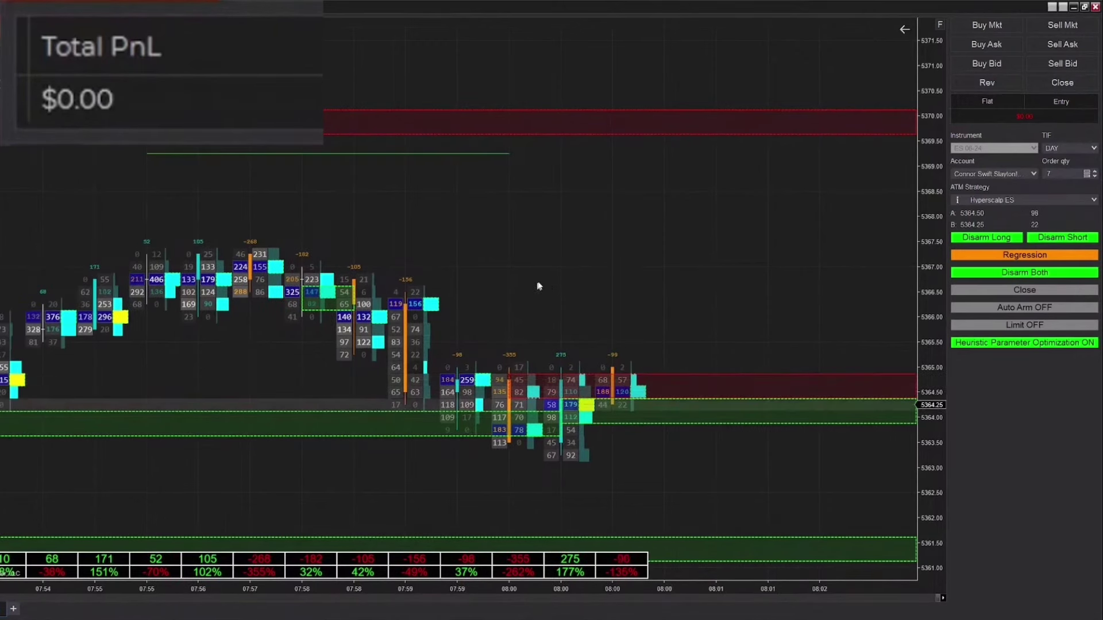
pyautogui.scroll(1, 628, 281)
pyautogui.scroll(-2, 539, 258)
# - Re-arm both long and short entries once the short order fills, keeping the open trade in view
pyautogui.click(1044, 275)
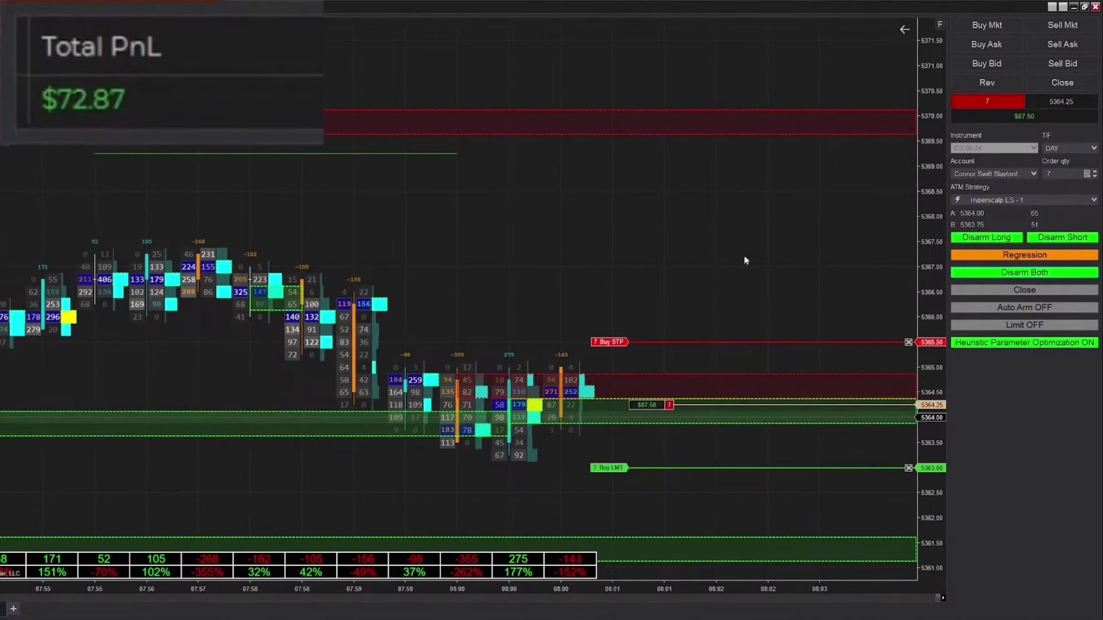
pyautogui.scroll(1, 578, 303)
pyautogui.scroll(-2, 580, 264)
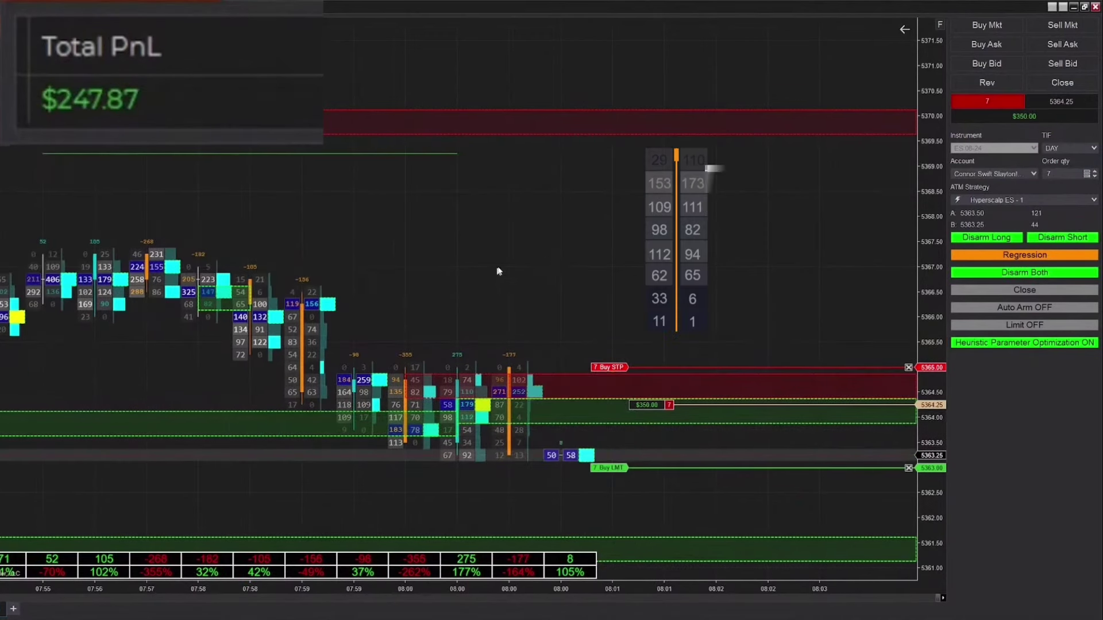
pyautogui.scroll(1, 529, 253)
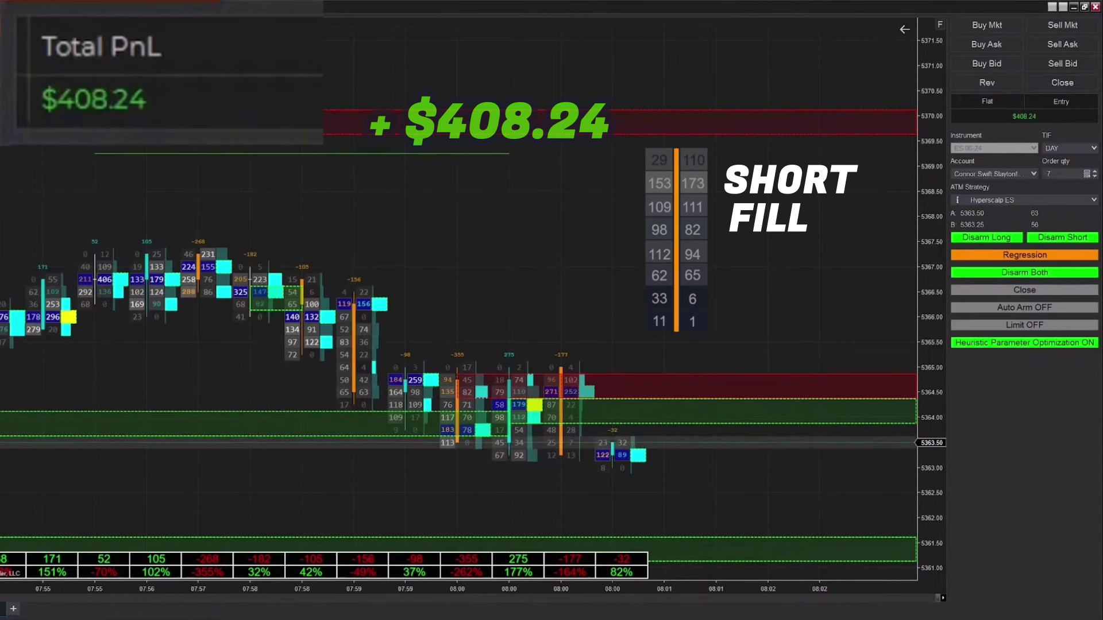
pyautogui.scroll(-1, 571, 256)
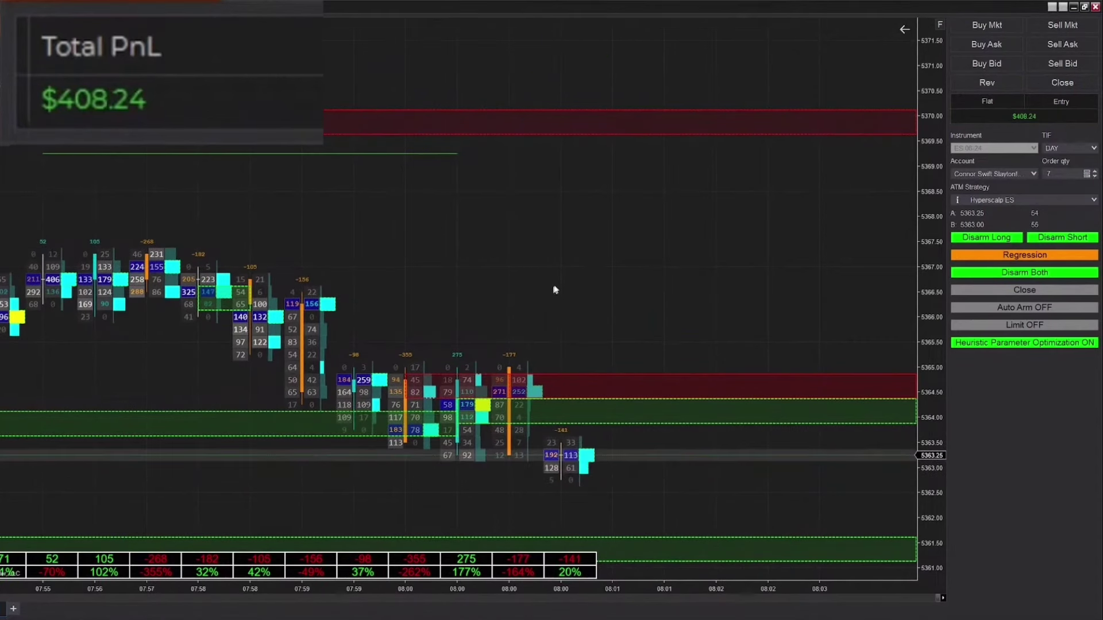
# - Arm both directions again after each of the following entries, keeping the newest bars centred on the chart
pyautogui.scroll(-1, 540, 292)
pyautogui.scroll(1, 575, 296)
pyautogui.click(1017, 276)
pyautogui.moveTo(670, 326); pyautogui.dragTo(618, 239)
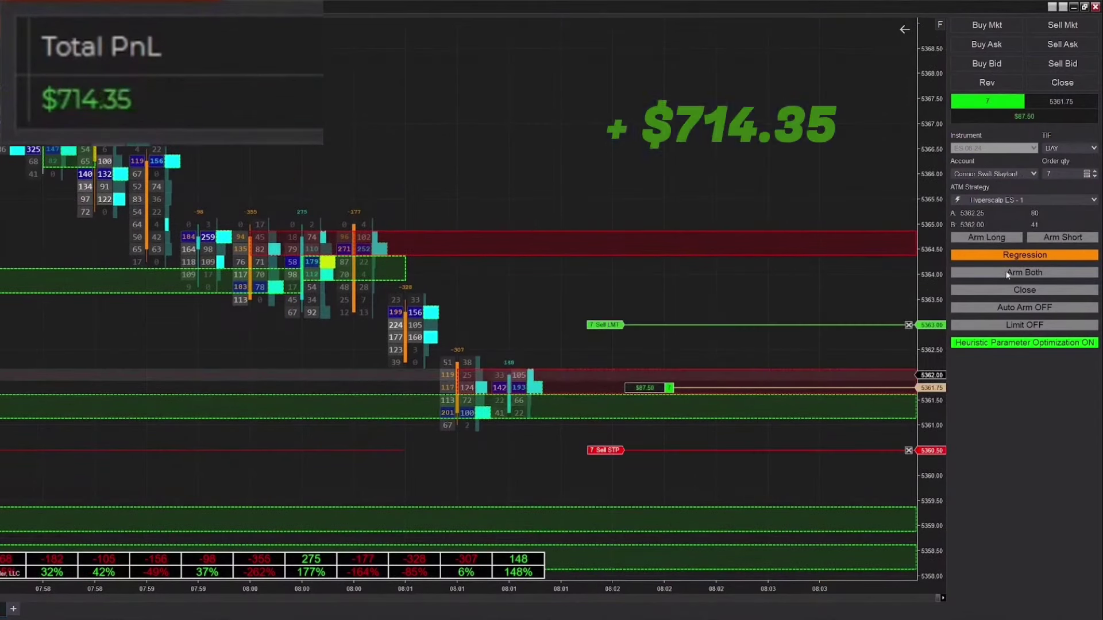
pyautogui.click(1007, 274)
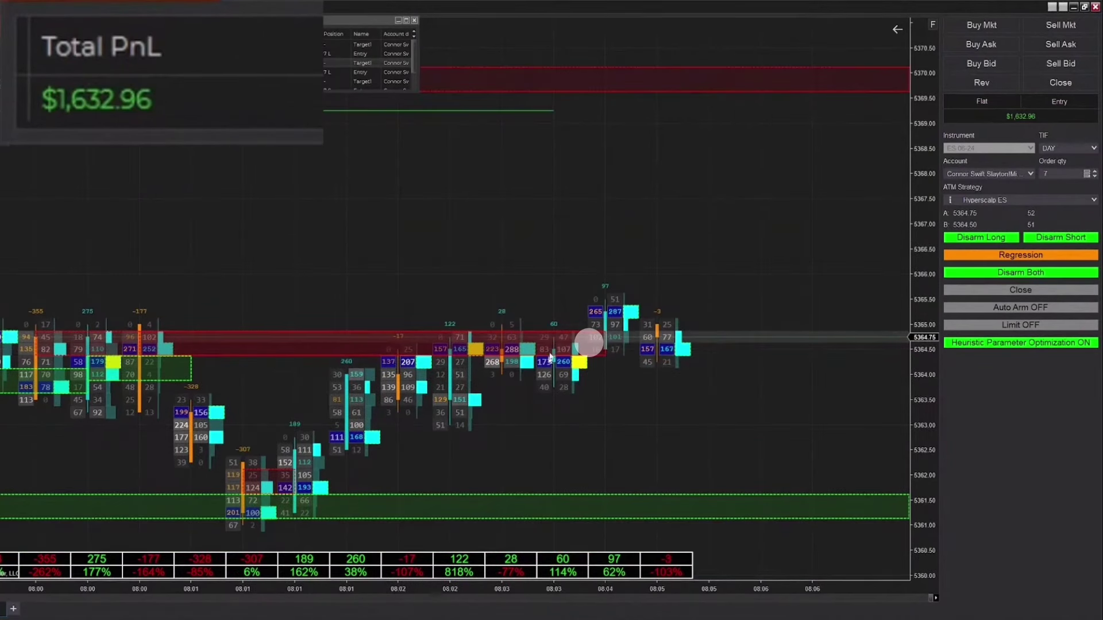
# - Examine the footprint bars and their delta values from about 08:01 to 08:18 for the next regression entry
pyautogui.moveTo(647, 410); pyautogui.dragTo(473, 406)
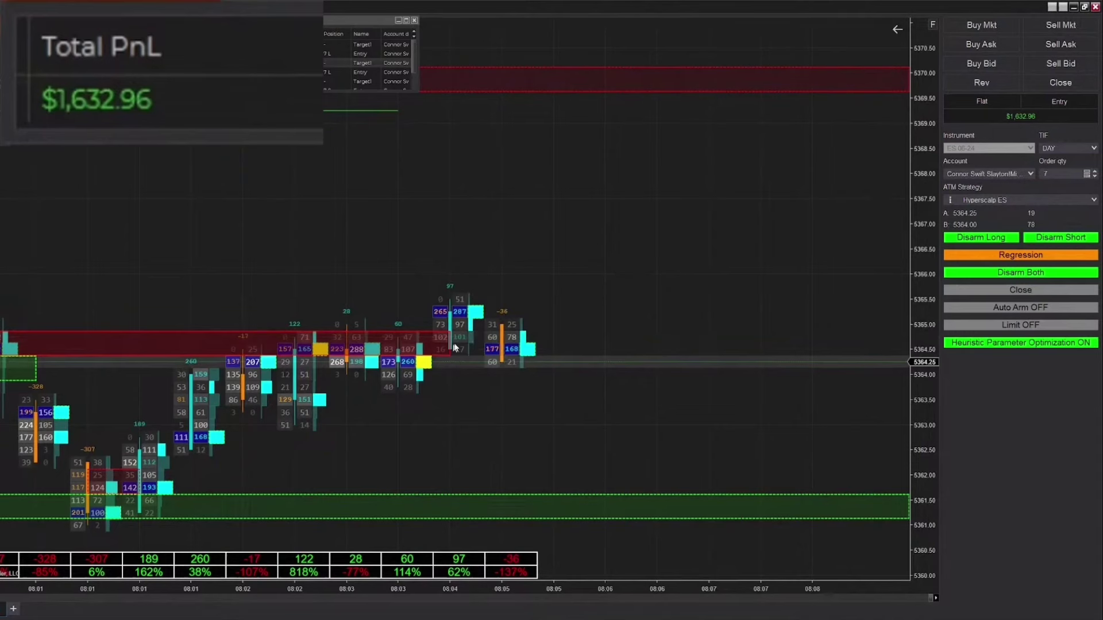
pyautogui.moveTo(600, 426); pyautogui.dragTo(323, 408)
pyautogui.moveTo(435, 427); pyautogui.dragTo(588, 426)
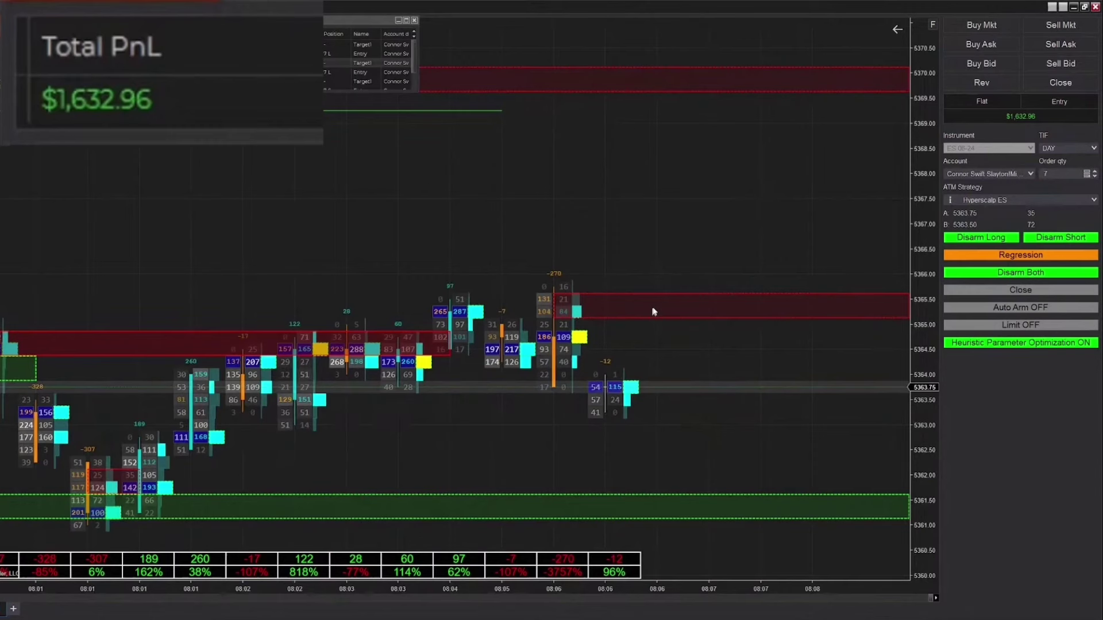
pyautogui.moveTo(671, 268); pyautogui.dragTo(516, 217)
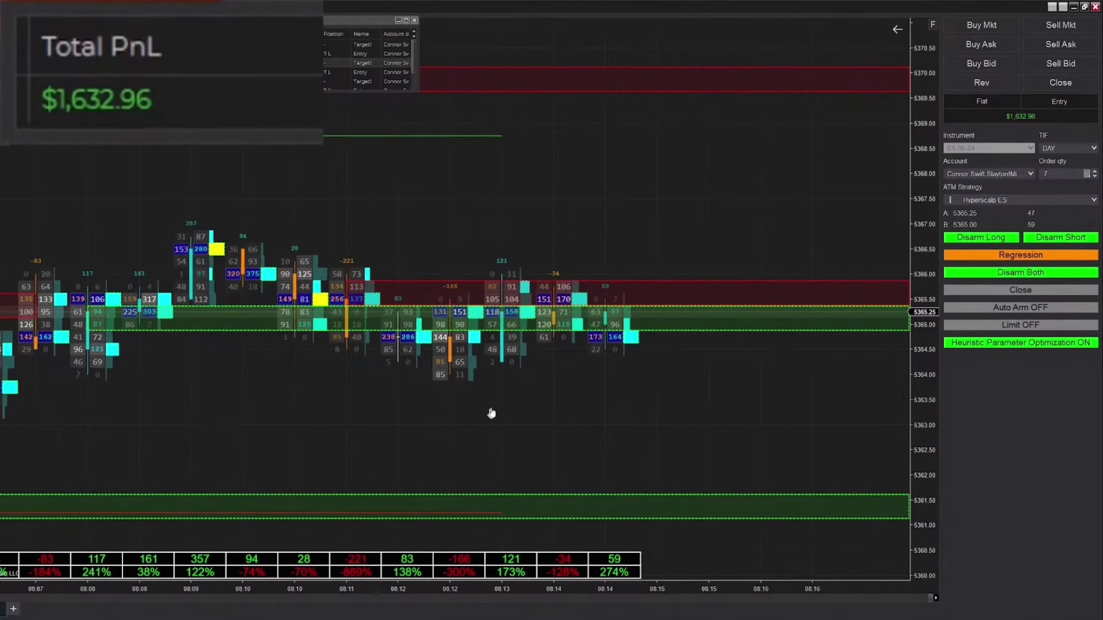
pyautogui.moveTo(425, 429); pyautogui.dragTo(320, 434)
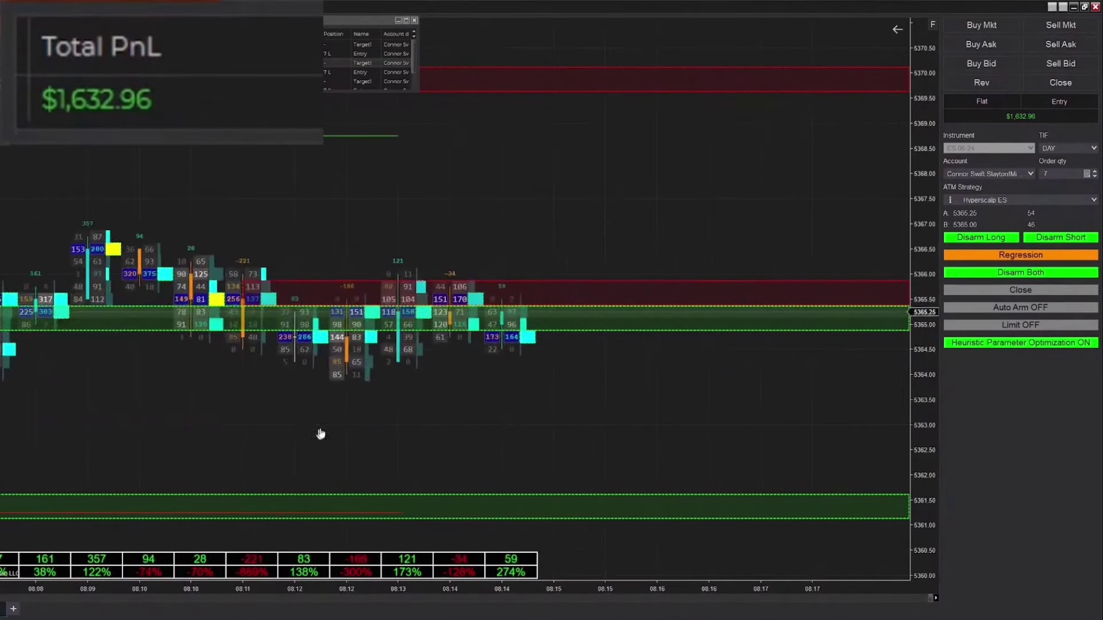
pyautogui.moveTo(194, 422); pyautogui.dragTo(557, 418)
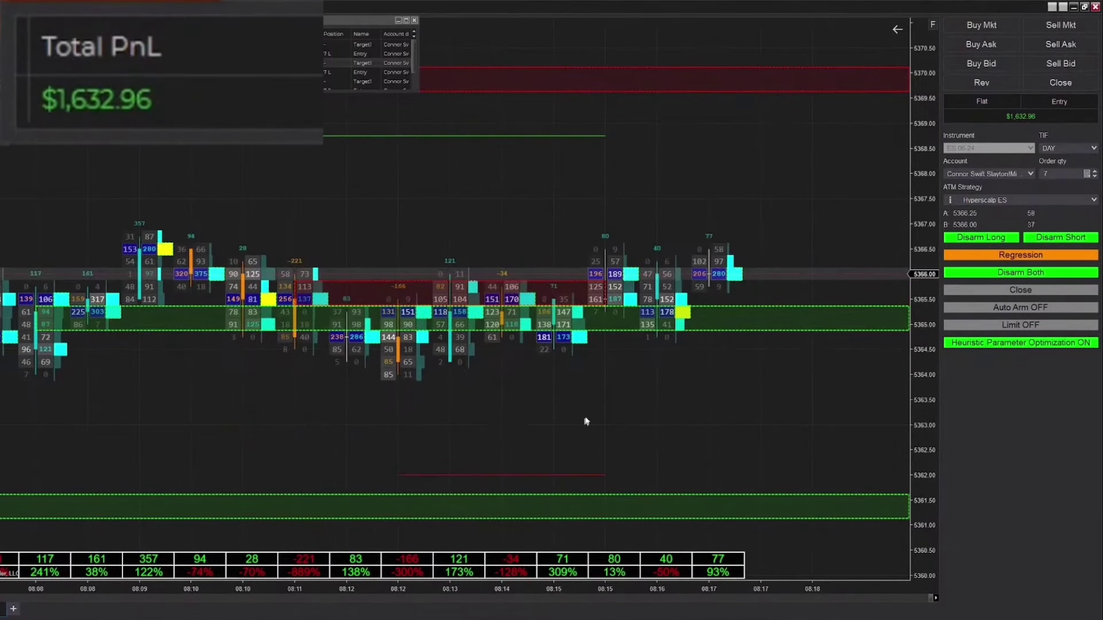
pyautogui.moveTo(586, 422); pyautogui.dragTo(549, 431)
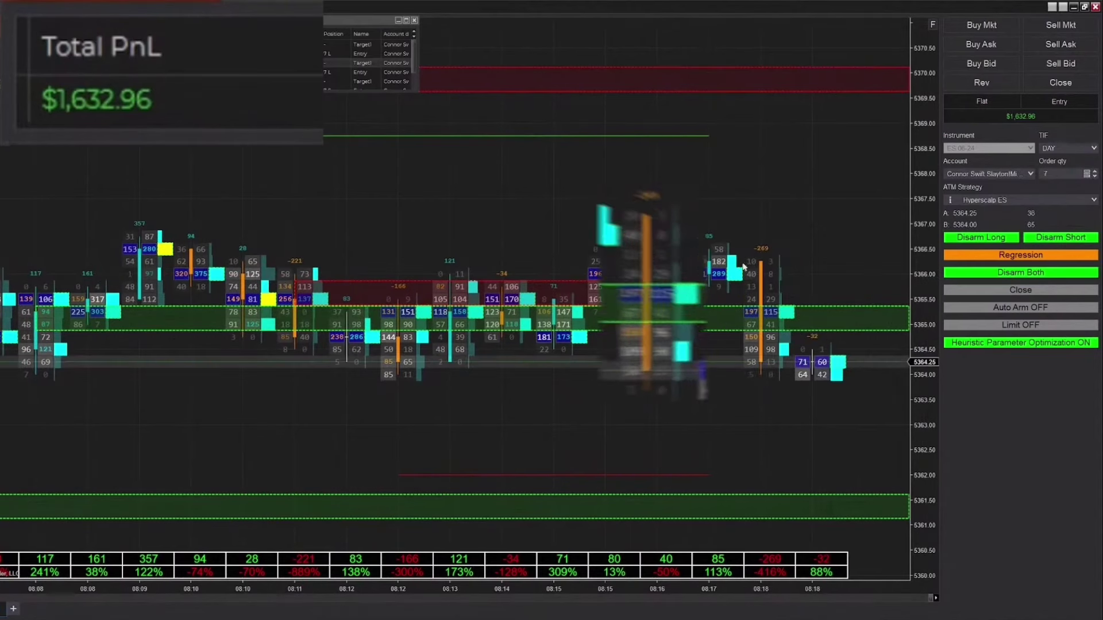
pyautogui.moveTo(776, 459); pyautogui.dragTo(547, 438)
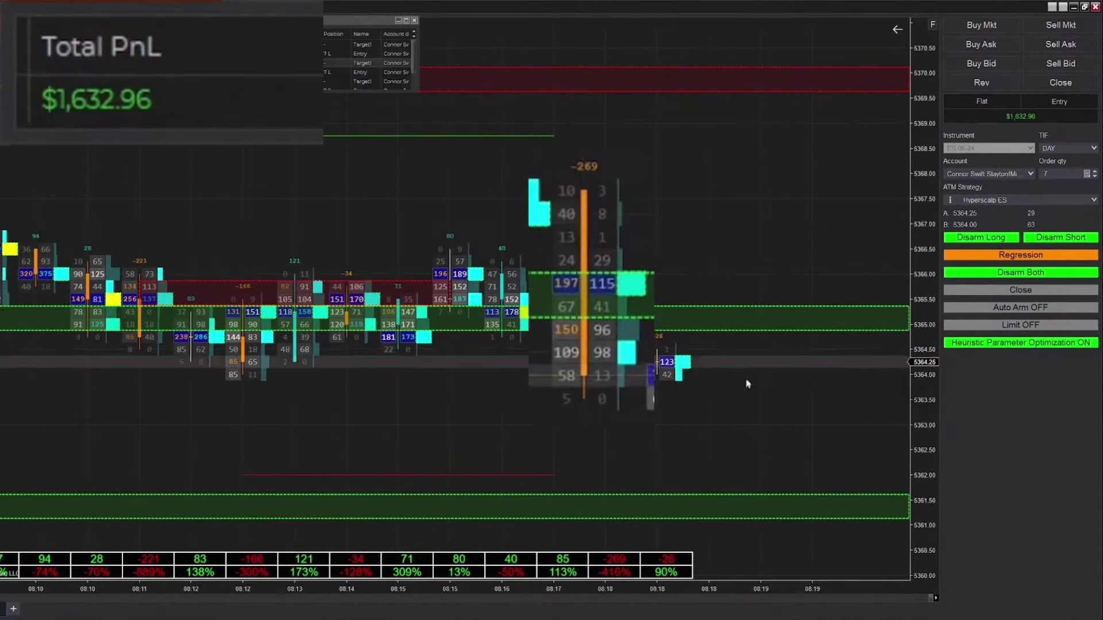
pyautogui.moveTo(746, 384); pyautogui.dragTo(583, 418)
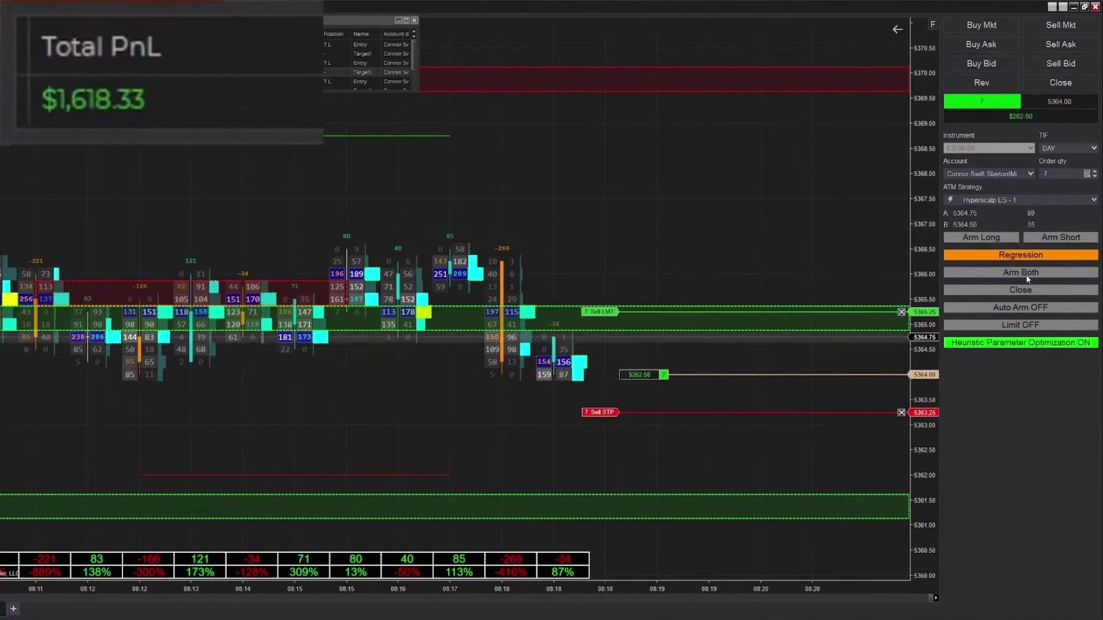
# - Re-arm both long and short entries once the long order fills
pyautogui.click(1021, 273)
pyautogui.moveTo(692, 214); pyautogui.dragTo(582, 203)
pyautogui.scroll(2, 582, 202)
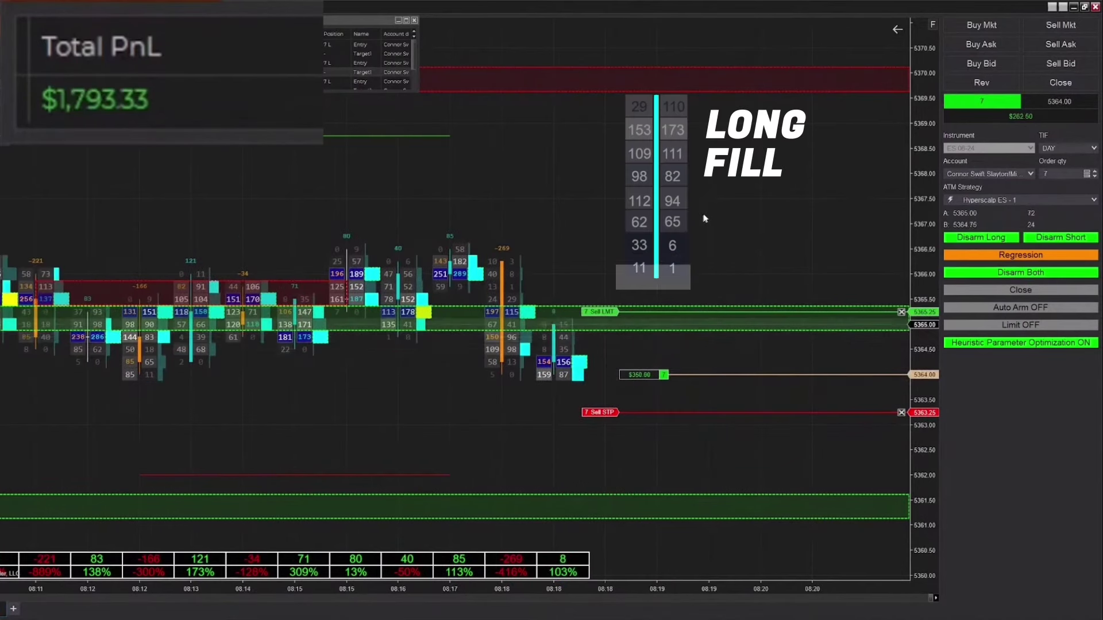
pyautogui.scroll(1, 741, 190)
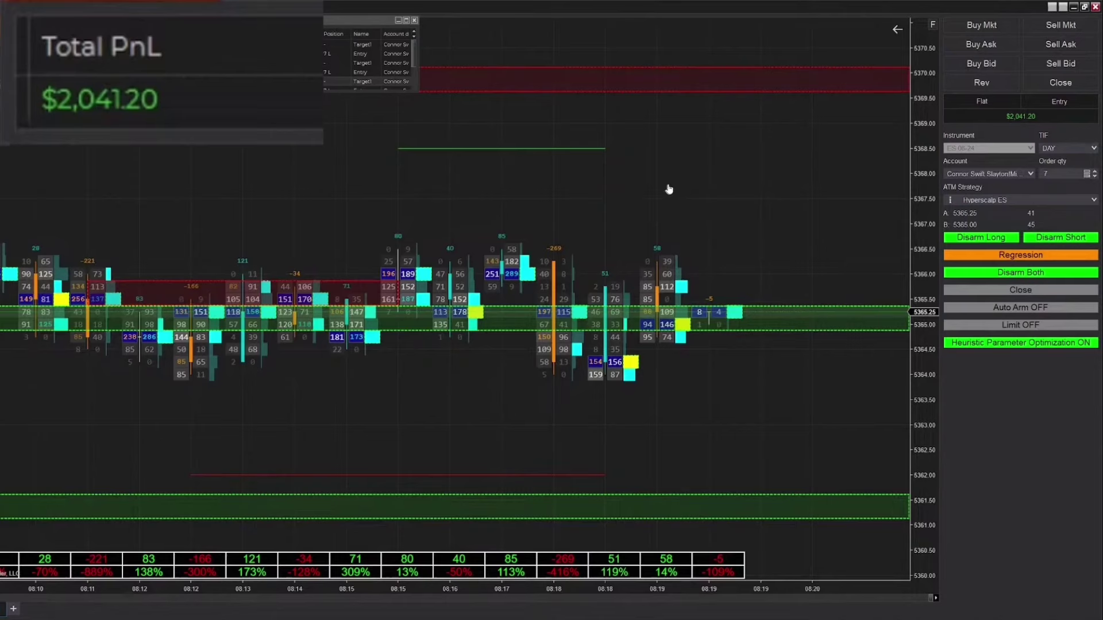
# - Review the footprint bars, zones and delta rows from about 08:03 to 08:20, comparing earlier bars with the newest one
pyautogui.moveTo(669, 189); pyautogui.dragTo(504, 197)
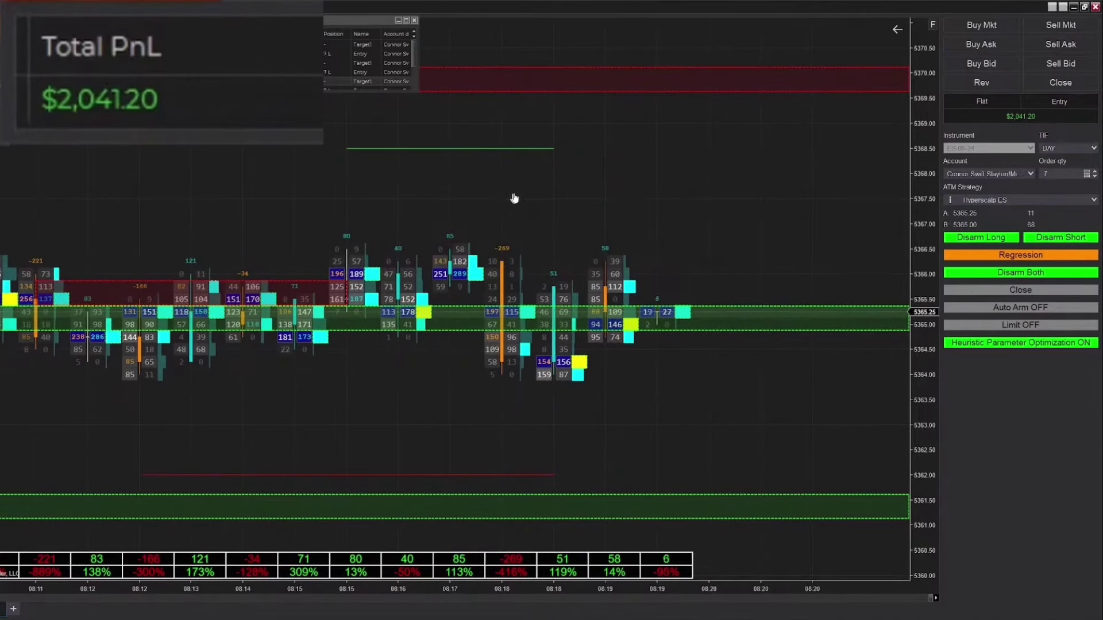
pyautogui.scroll(1, 623, 206)
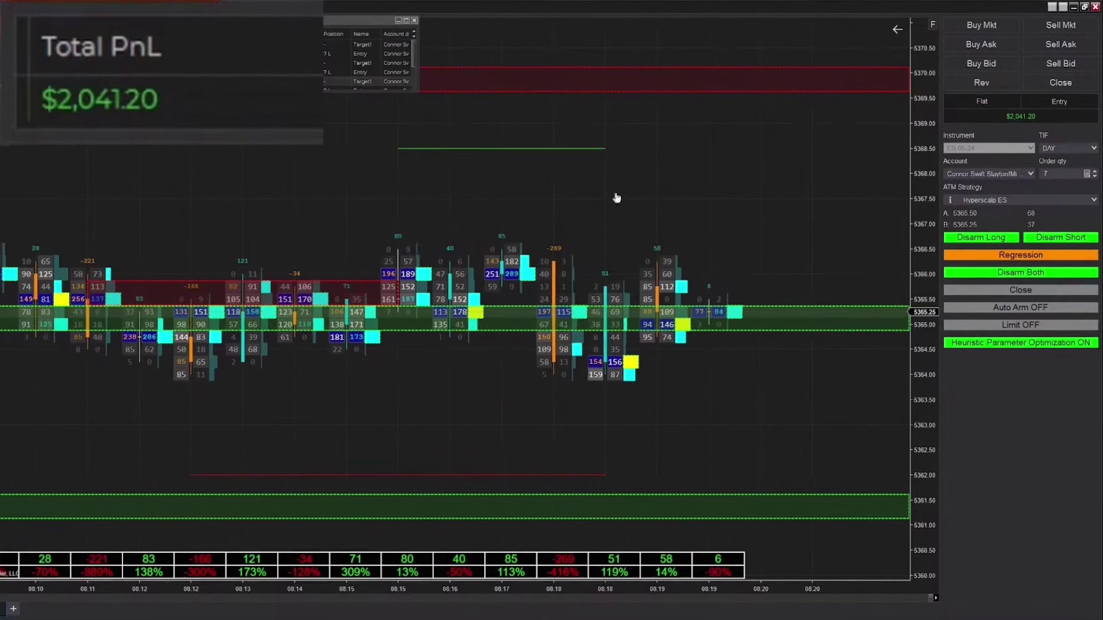
pyautogui.scroll(1, 638, 197)
pyautogui.scroll(-3, 526, 192)
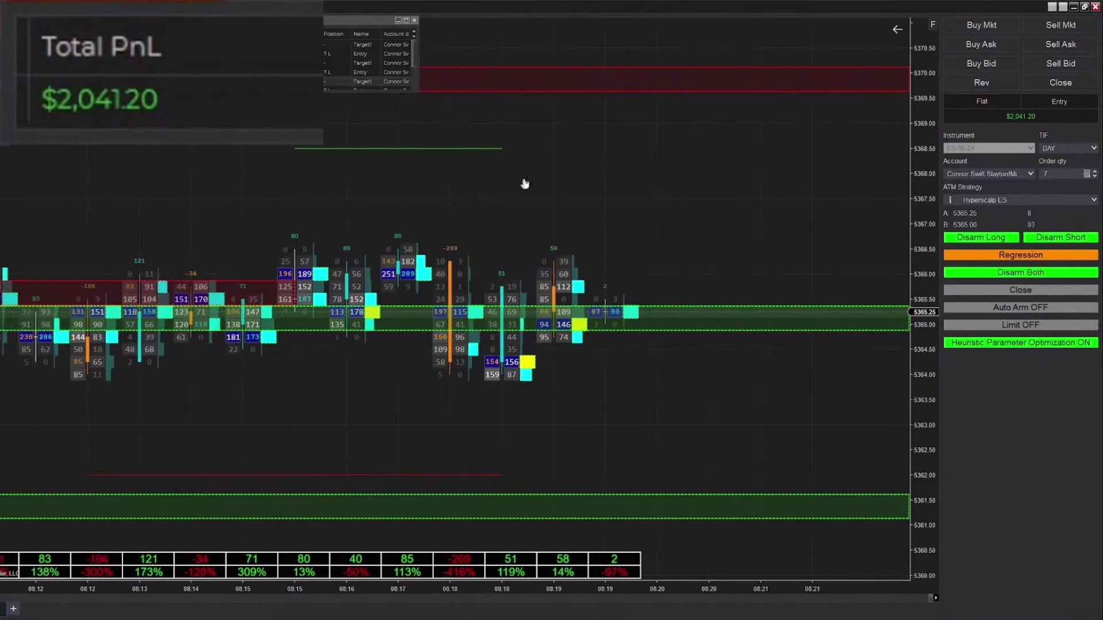
pyautogui.moveTo(525, 183); pyautogui.dragTo(647, 197)
pyautogui.moveTo(536, 197); pyautogui.dragTo(635, 203)
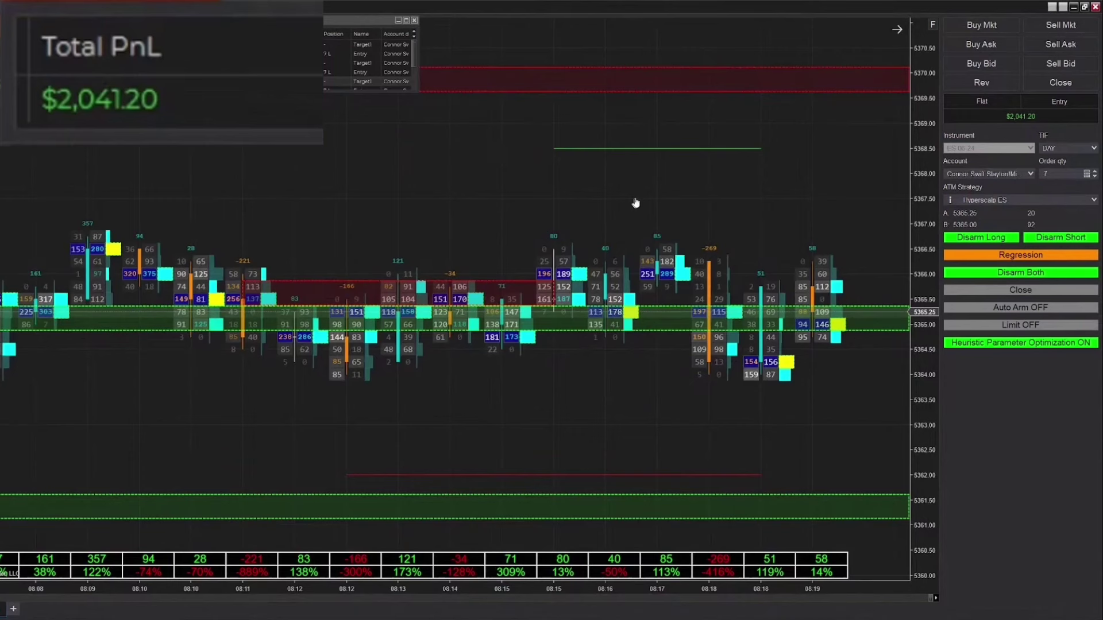
pyautogui.scroll(-5, 636, 203)
pyautogui.scroll(-2, 344, 204)
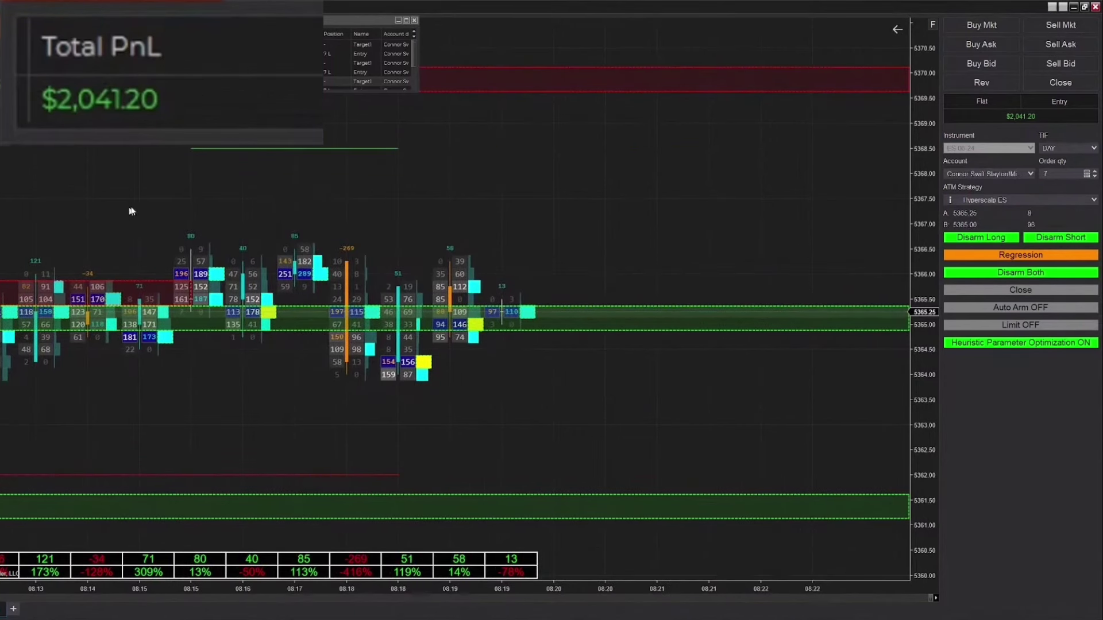
pyautogui.scroll(5, 504, 205)
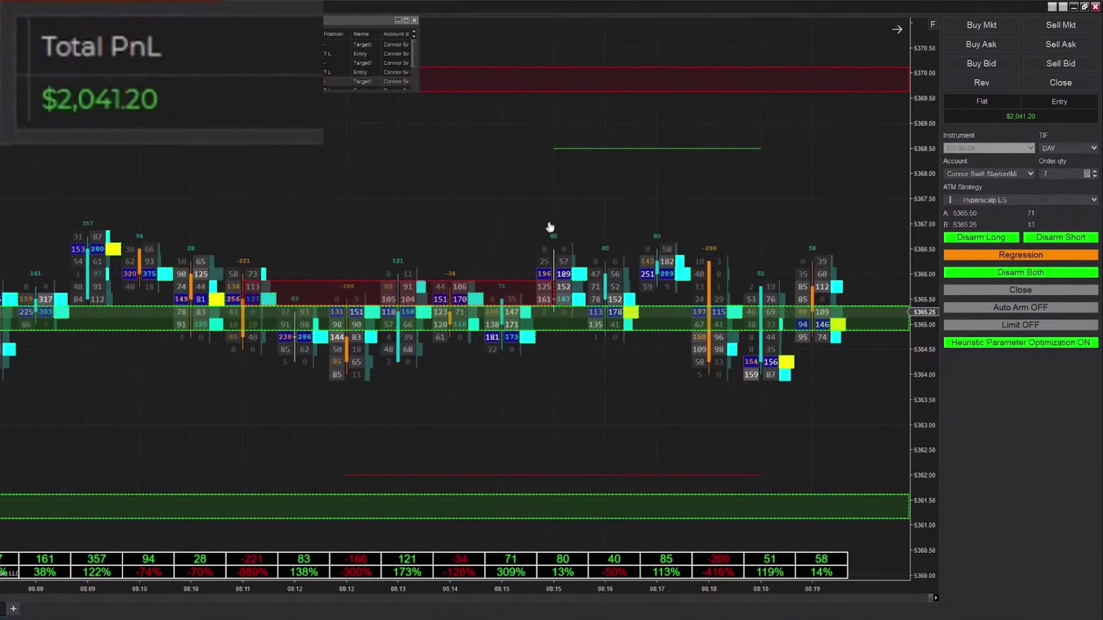
pyautogui.scroll(-3, 421, 199)
pyautogui.scroll(3, 517, 197)
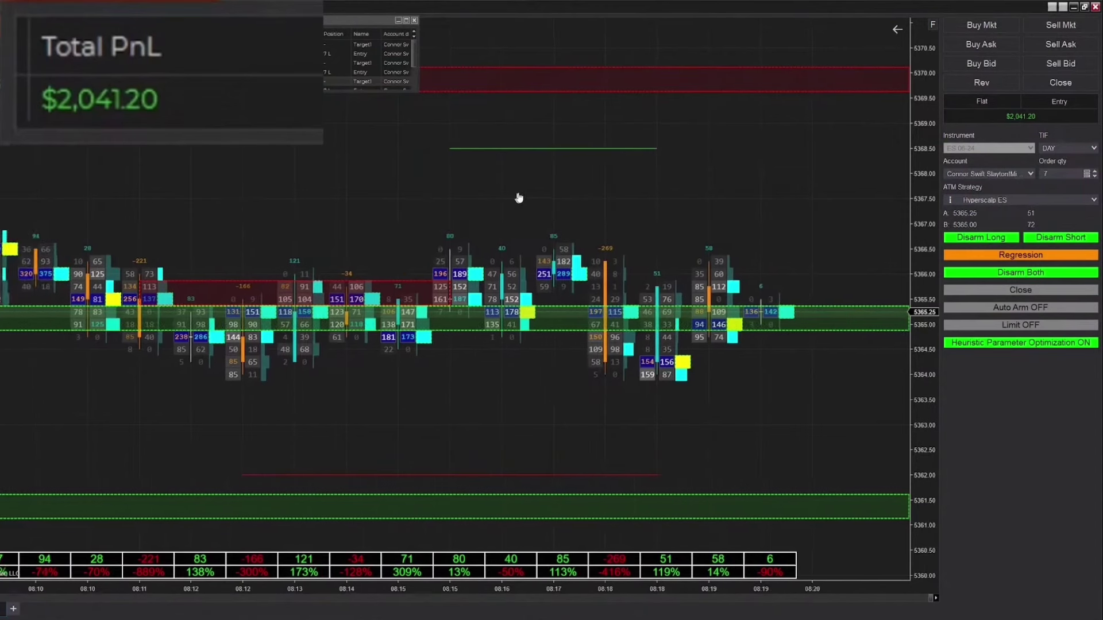
pyautogui.scroll(-2, 477, 193)
pyautogui.scroll(-1, 484, 193)
pyautogui.scroll(1, 450, 191)
pyautogui.scroll(-1, 466, 192)
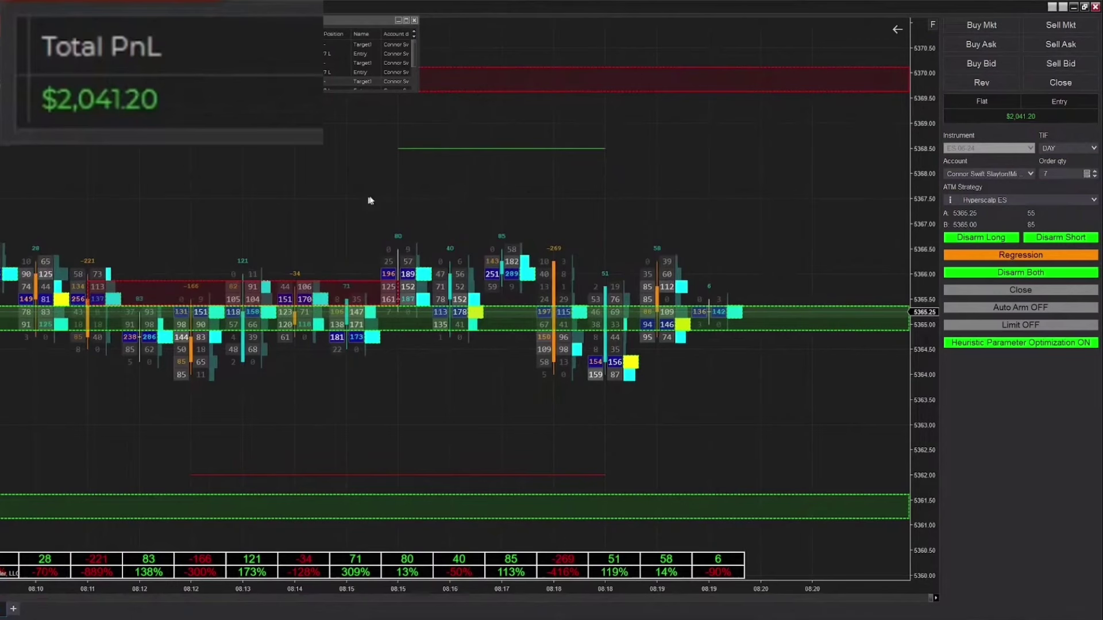
pyautogui.moveTo(278, 229); pyautogui.dragTo(365, 224)
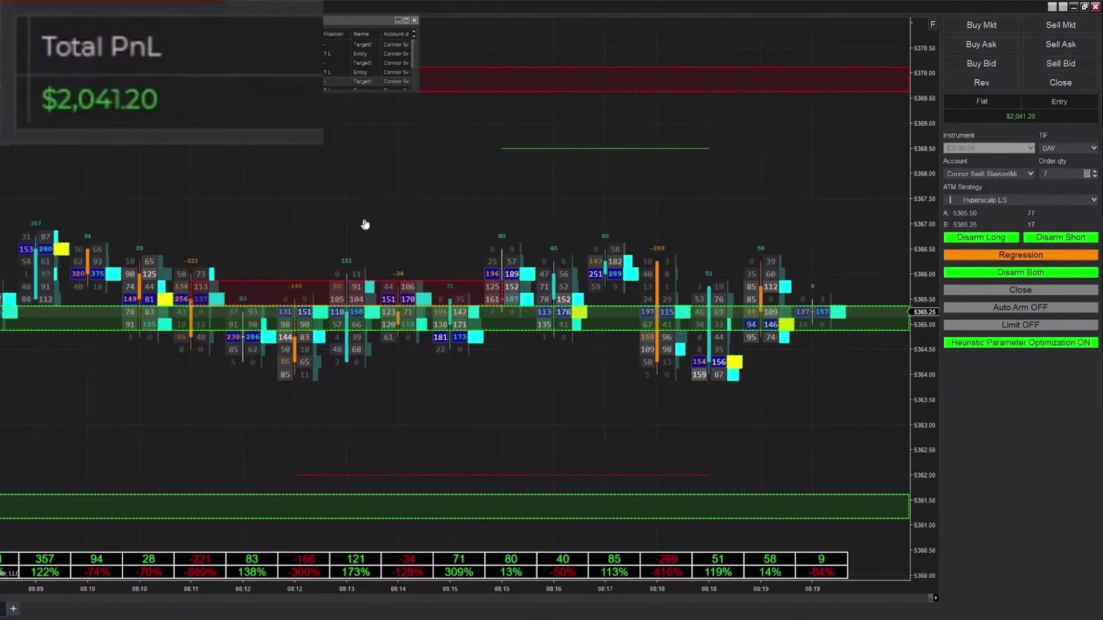
pyautogui.moveTo(573, 189); pyautogui.dragTo(459, 197)
pyautogui.scroll(-1, 459, 196)
pyautogui.scroll(2, 716, 218)
pyautogui.scroll(-2, 488, 187)
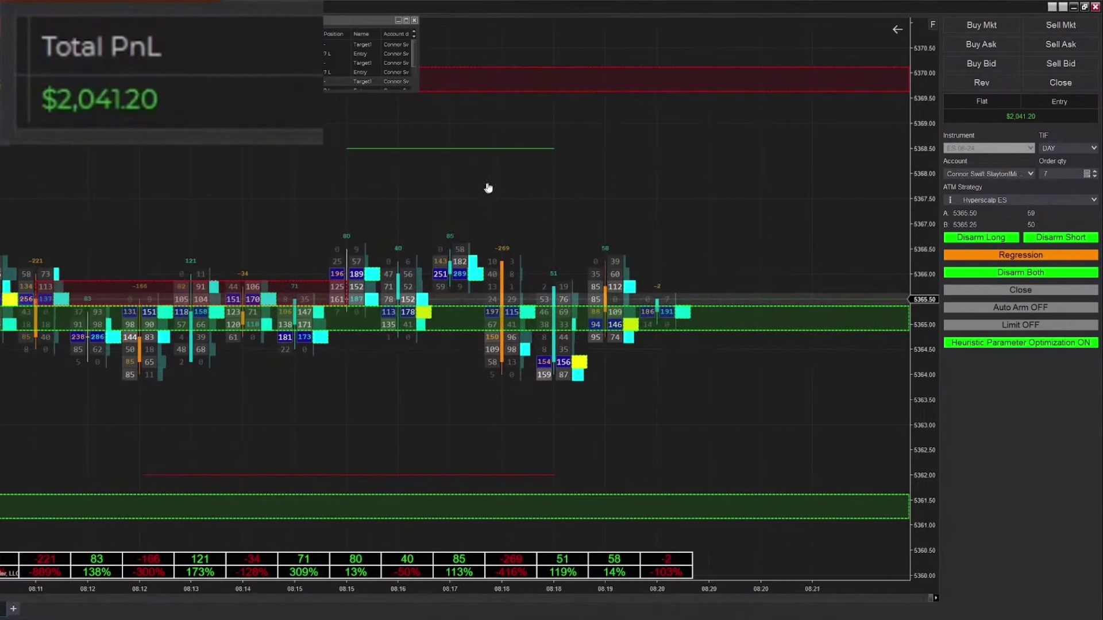
pyautogui.scroll(7, 316, 228)
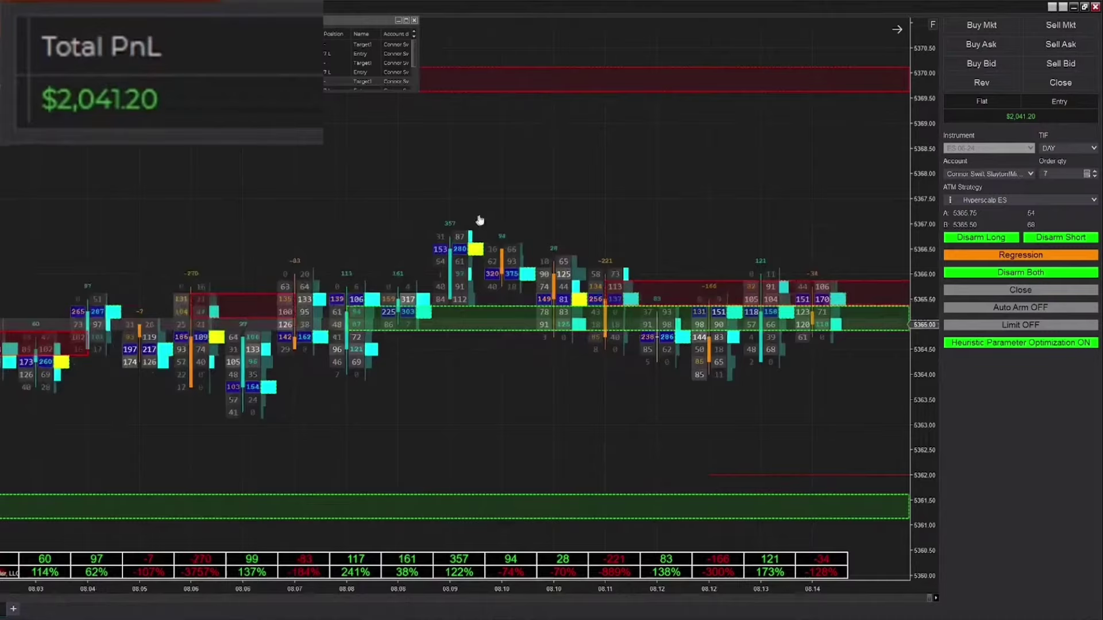
# - Examine the footprint bars, zones and delta rows from about 08:03 to 08:22, comparing the range with the newest bars
pyautogui.scroll(-5, 581, 239)
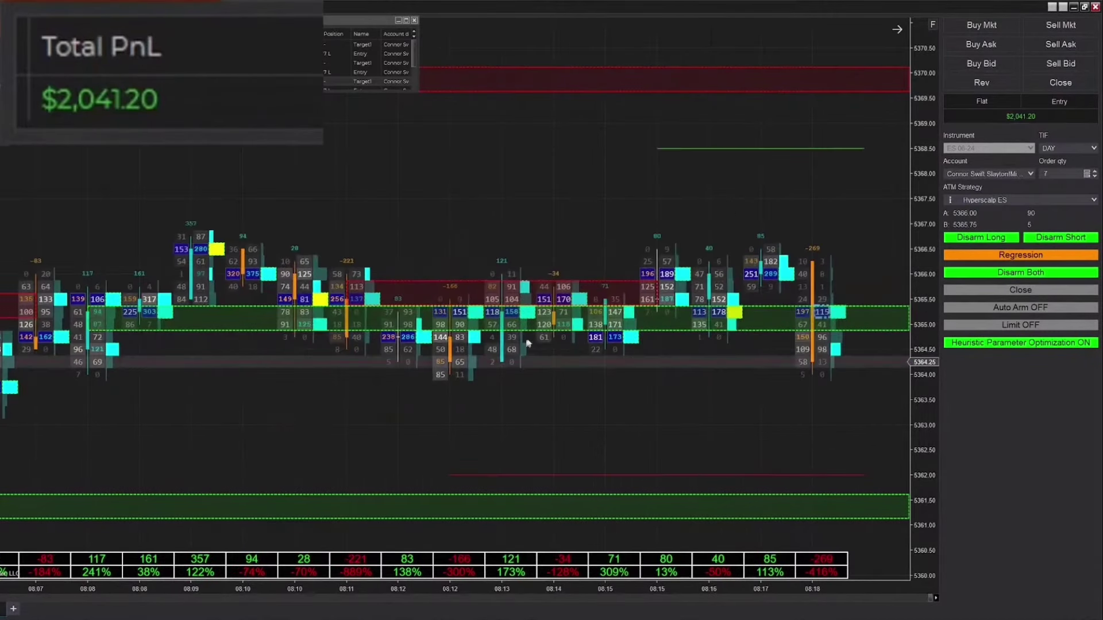
pyautogui.scroll(-3, 645, 255)
pyautogui.moveTo(540, 203)
pyautogui.mouseDown()
pyautogui.moveTo(390, 200)
pyautogui.moveTo(549, 210)
pyautogui.mouseUp()
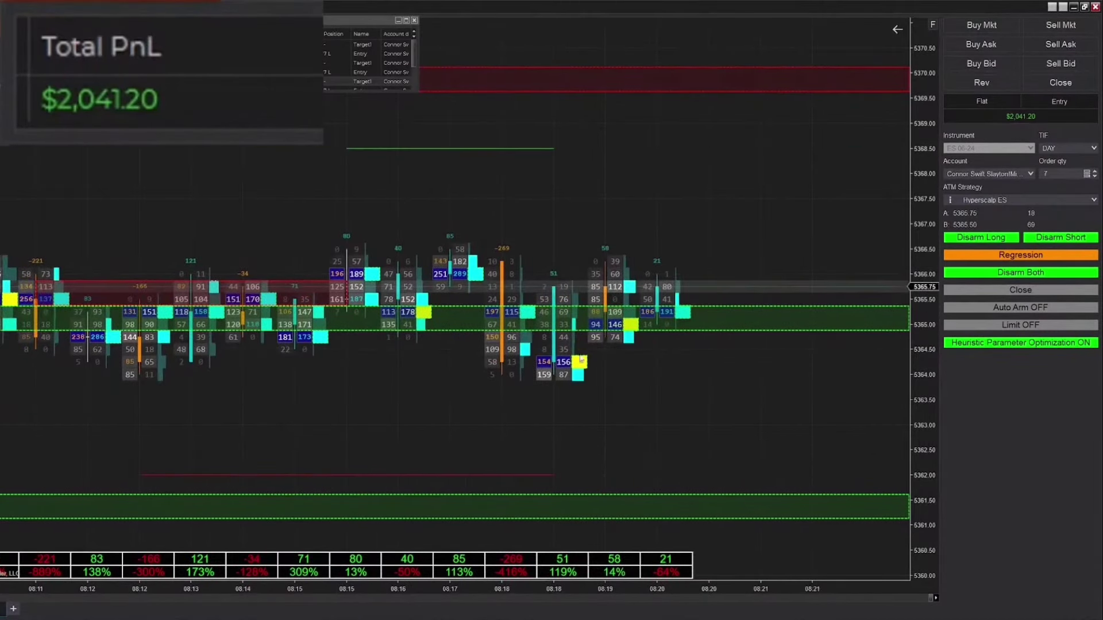
pyautogui.scroll(-3, 390, 197)
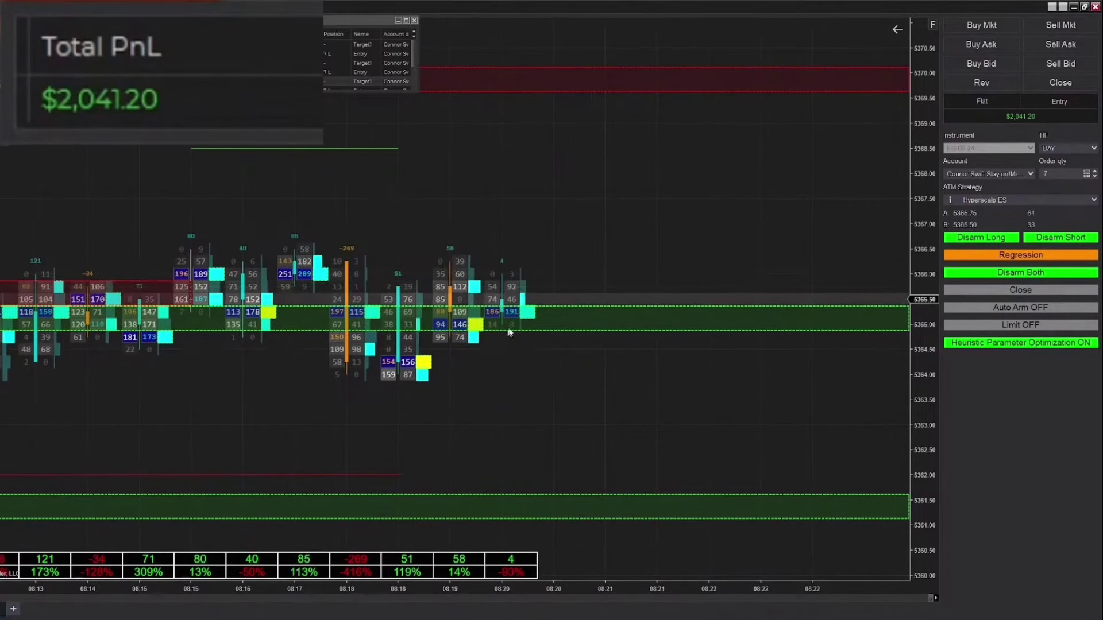
pyautogui.scroll(2, 639, 391)
pyautogui.scroll(7, 407, 457)
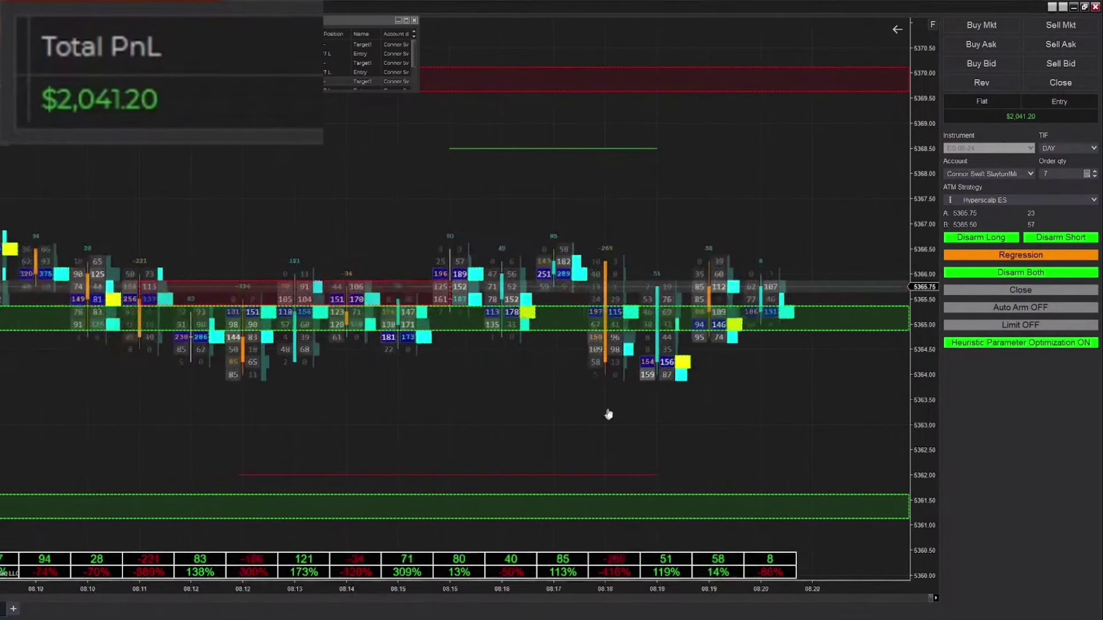
pyautogui.scroll(4, 391, 425)
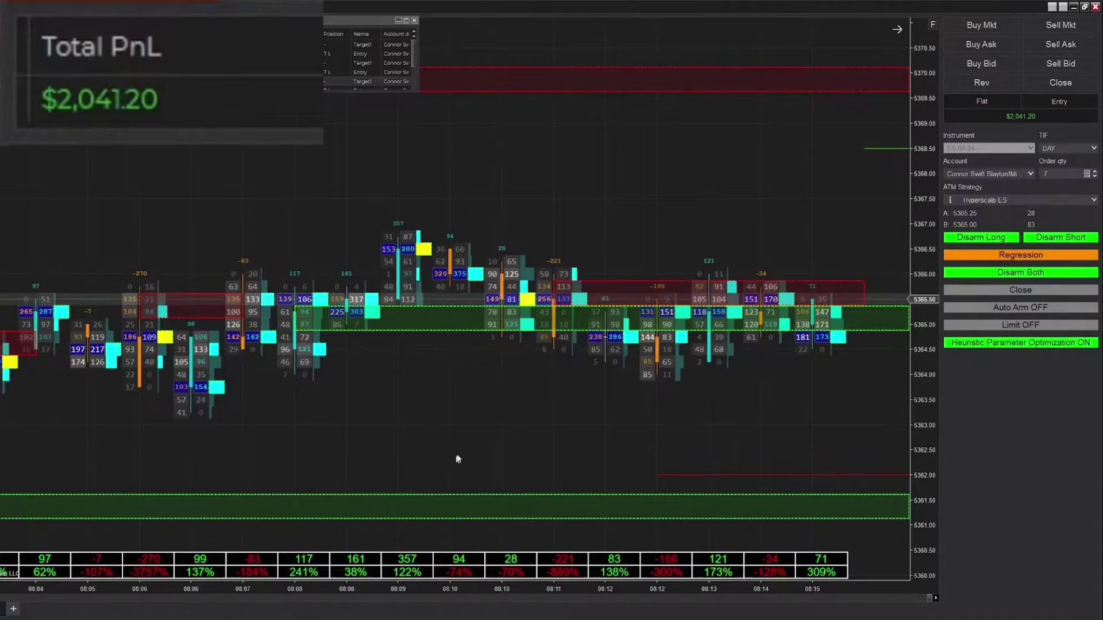
pyautogui.scroll(-13, 574, 431)
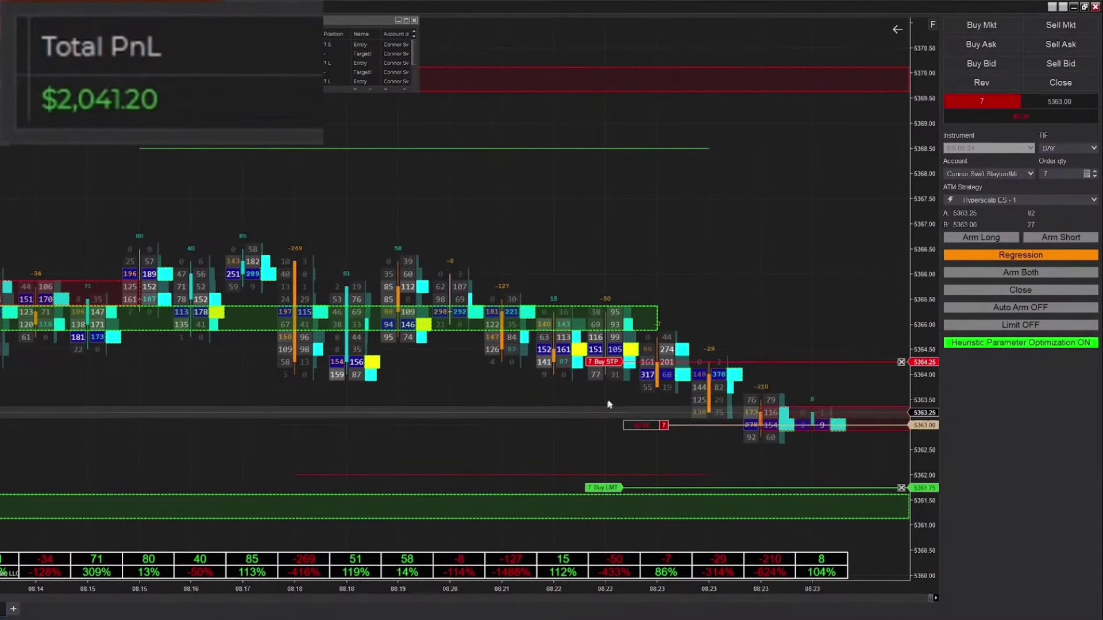
# - Re-arm both long and short entries after the short order fills and set the strategy mode to Regression
pyautogui.click(1037, 269)
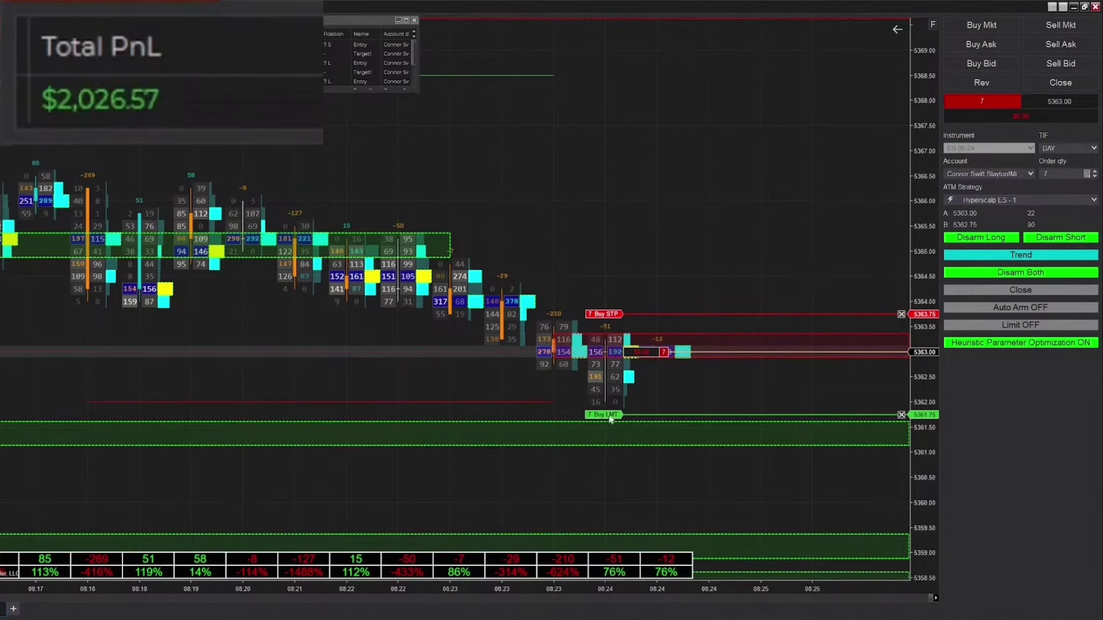
pyautogui.moveTo(679, 235); pyautogui.dragTo(572, 239)
pyautogui.scroll(4, 638, 238)
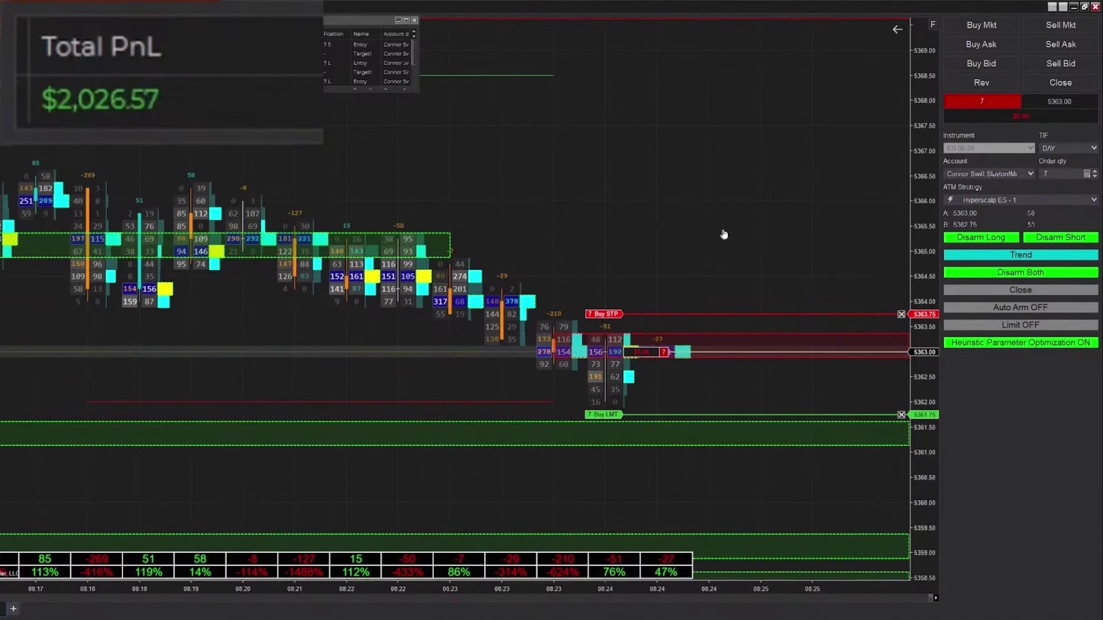
pyautogui.moveTo(816, 221); pyautogui.dragTo(748, 278)
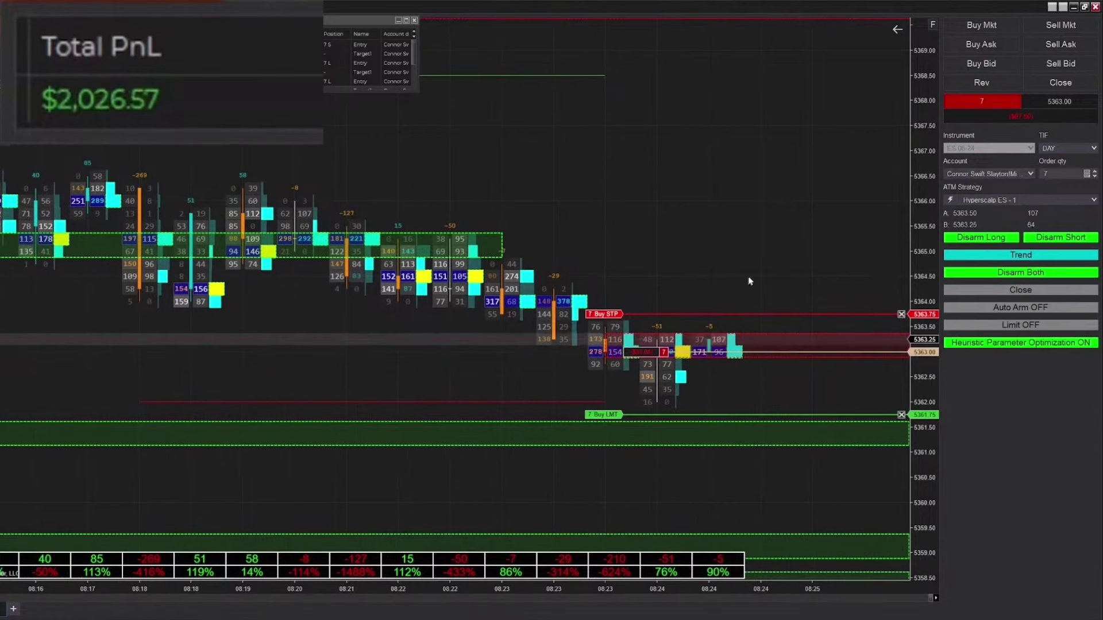
pyautogui.click(1023, 262)
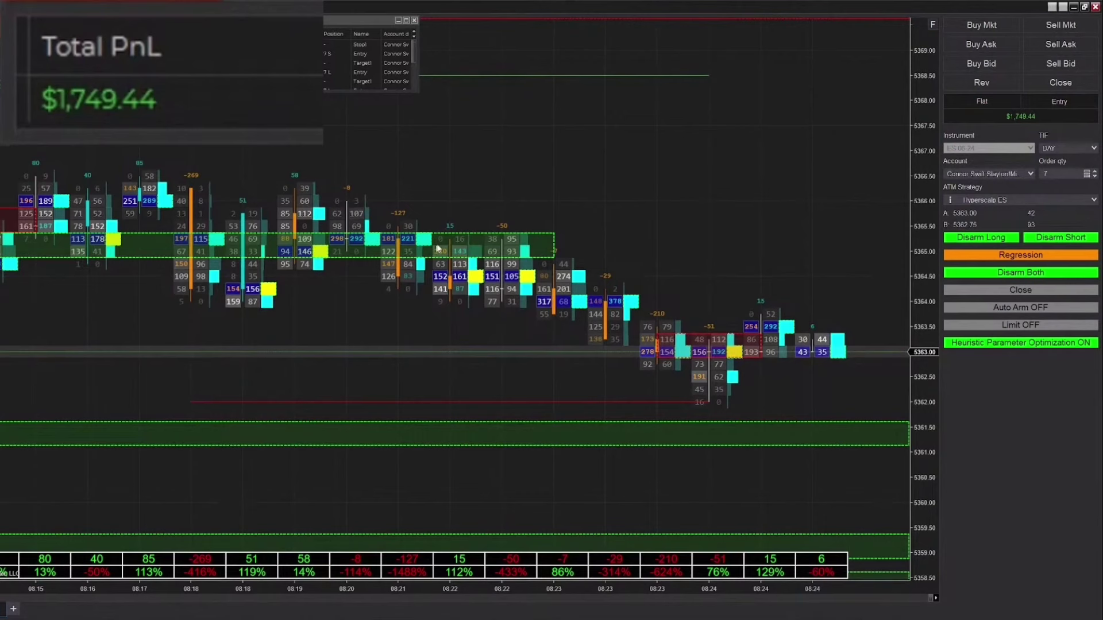
# - Examine the decline on the footprint chart from about 08:12 to 08:25, comparing volume clusters and deltas with the newest bar
pyautogui.scroll(-1, 547, 265)
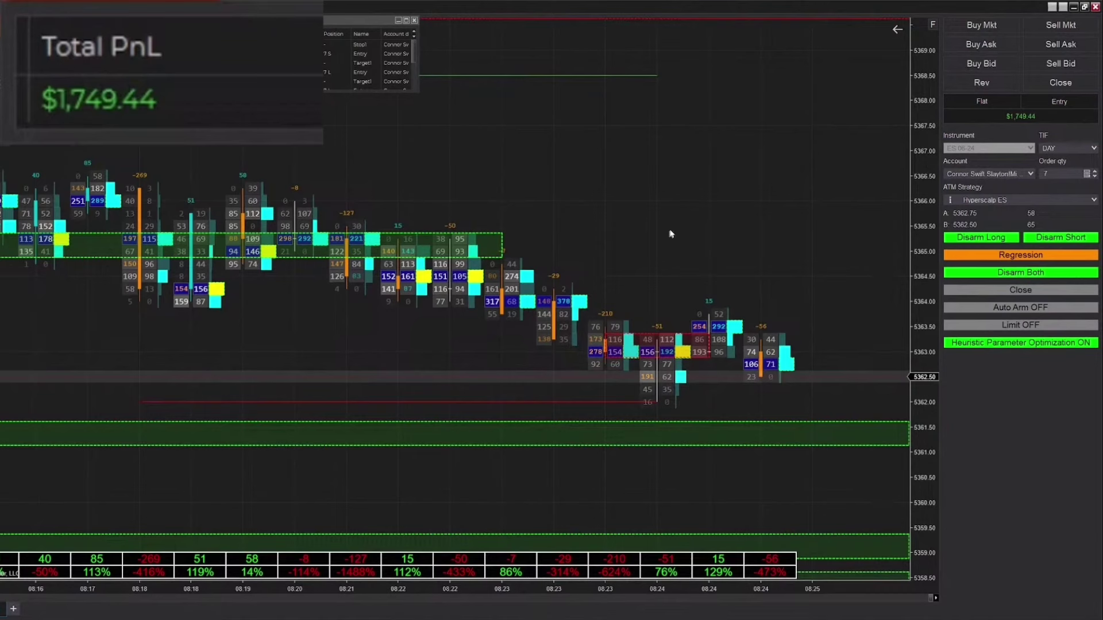
pyautogui.moveTo(622, 219); pyautogui.dragTo(676, 211)
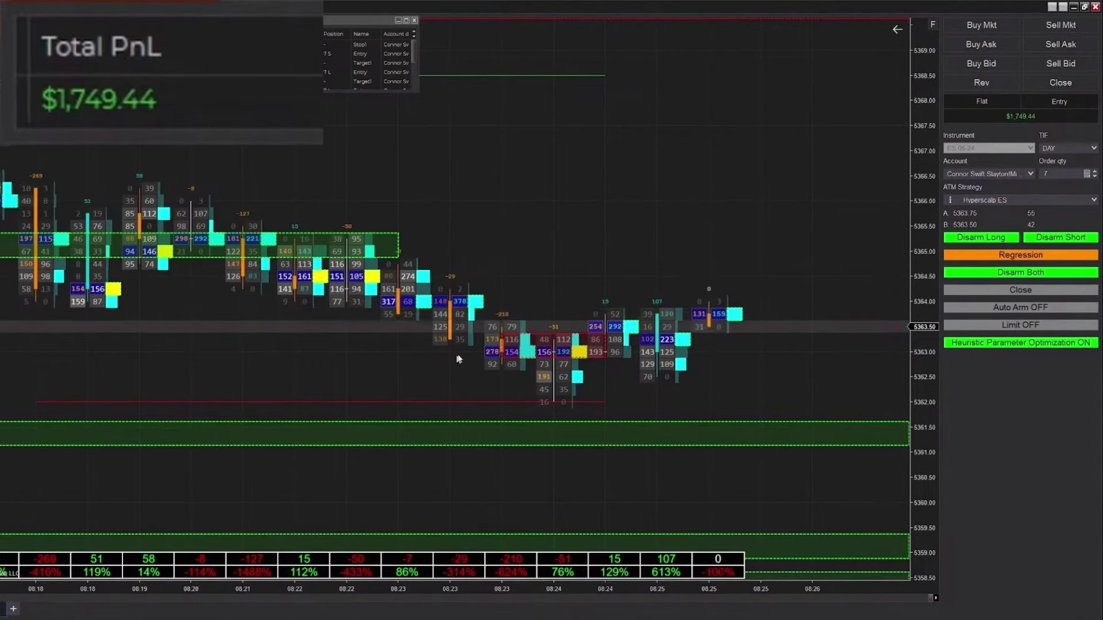
pyautogui.moveTo(539, 260); pyautogui.dragTo(611, 247)
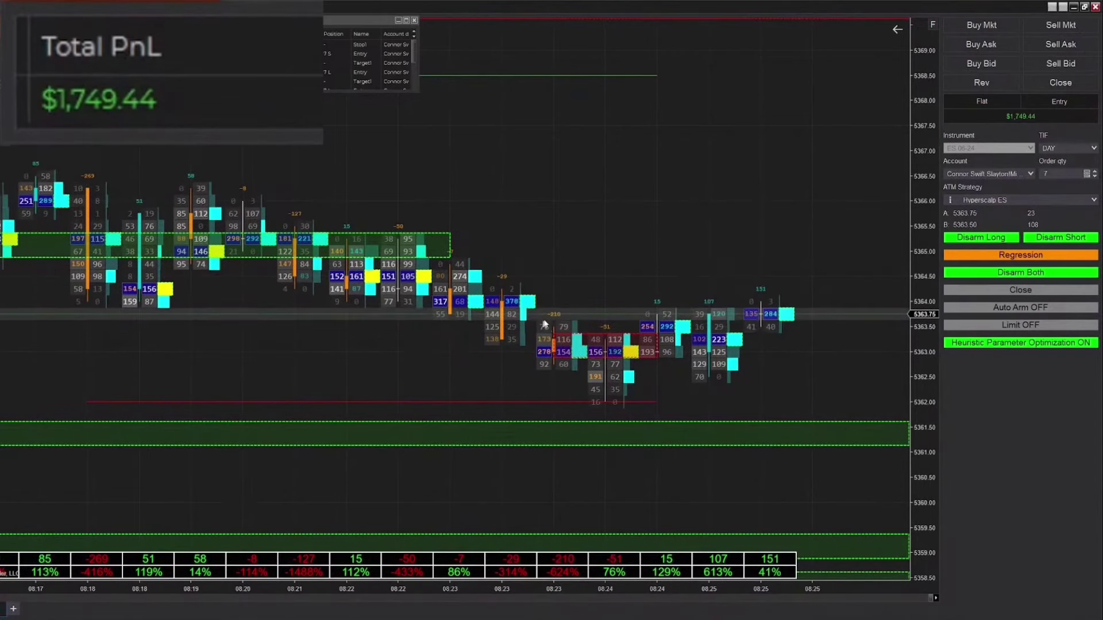
pyautogui.moveTo(269, 304); pyautogui.dragTo(615, 368)
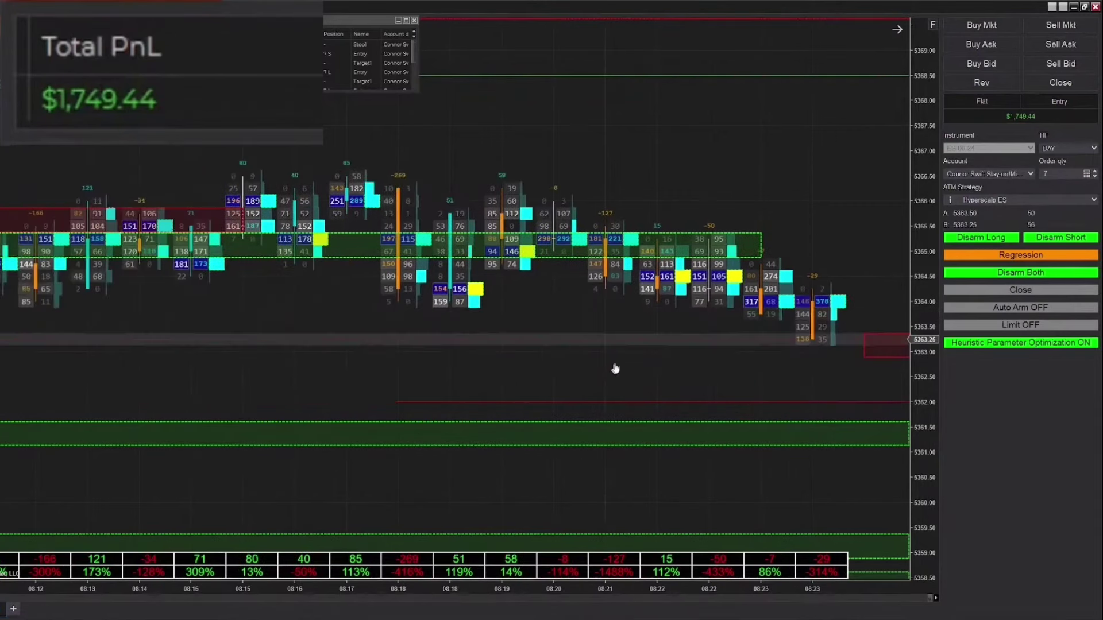
pyautogui.moveTo(746, 330); pyautogui.dragTo(523, 290)
pyautogui.moveTo(712, 219); pyautogui.dragTo(529, 305)
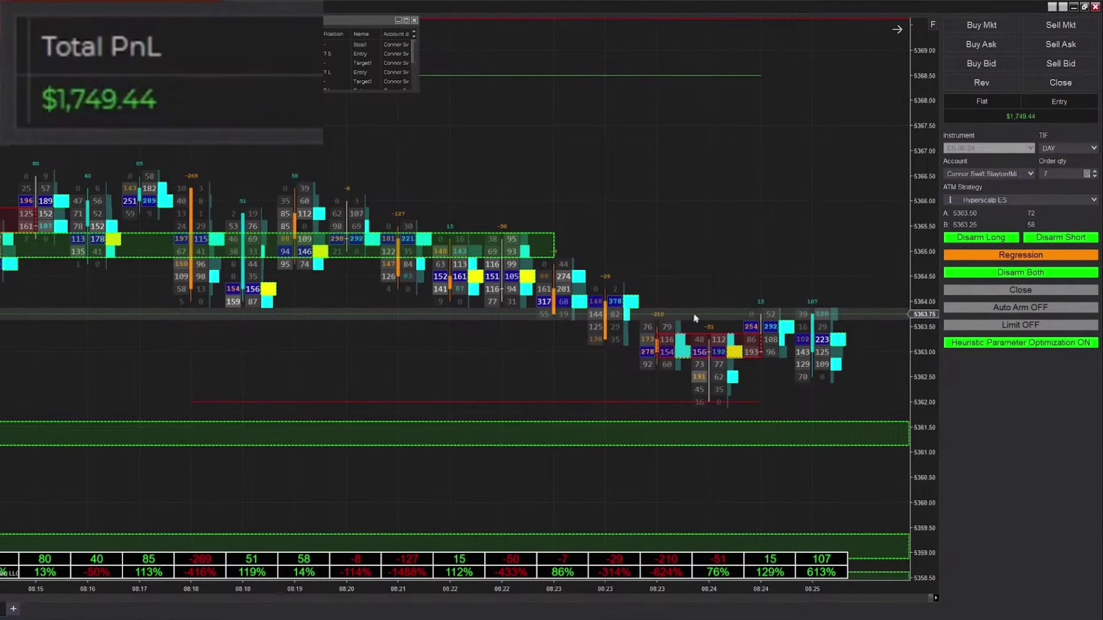
pyautogui.moveTo(695, 319); pyautogui.dragTo(536, 236)
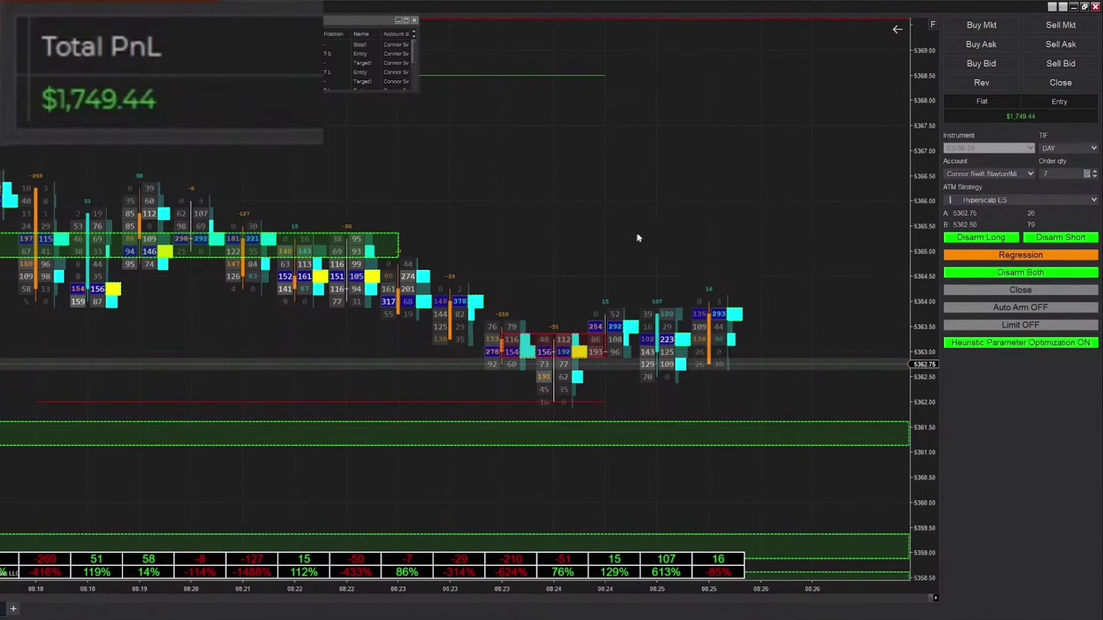
pyautogui.moveTo(638, 237); pyautogui.dragTo(684, 225)
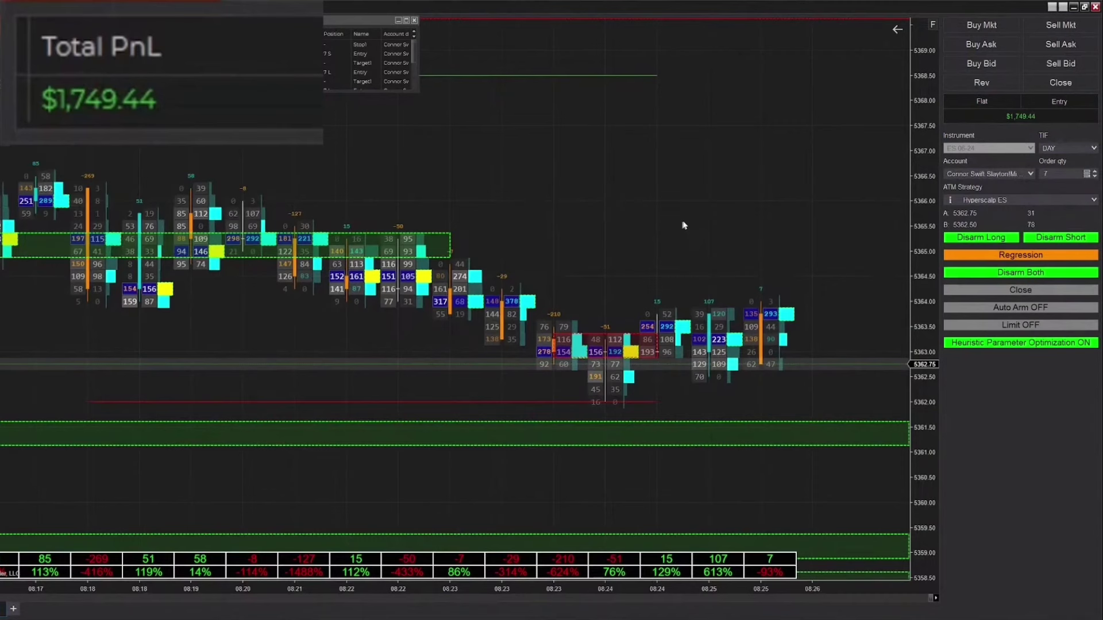
pyautogui.moveTo(613, 224); pyautogui.dragTo(670, 178)
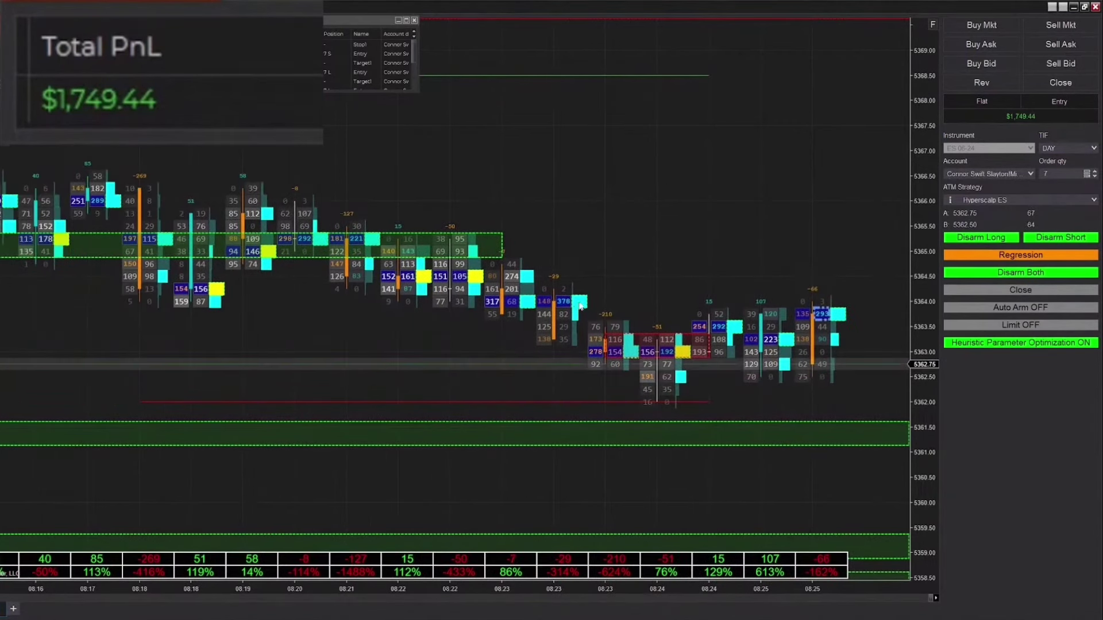
# - Compare the 08:25 to 08:26 footprint bars with the earlier bars and zones back to about 08:13
pyautogui.moveTo(581, 233); pyautogui.dragTo(698, 216)
pyautogui.moveTo(579, 163); pyautogui.dragTo(691, 169)
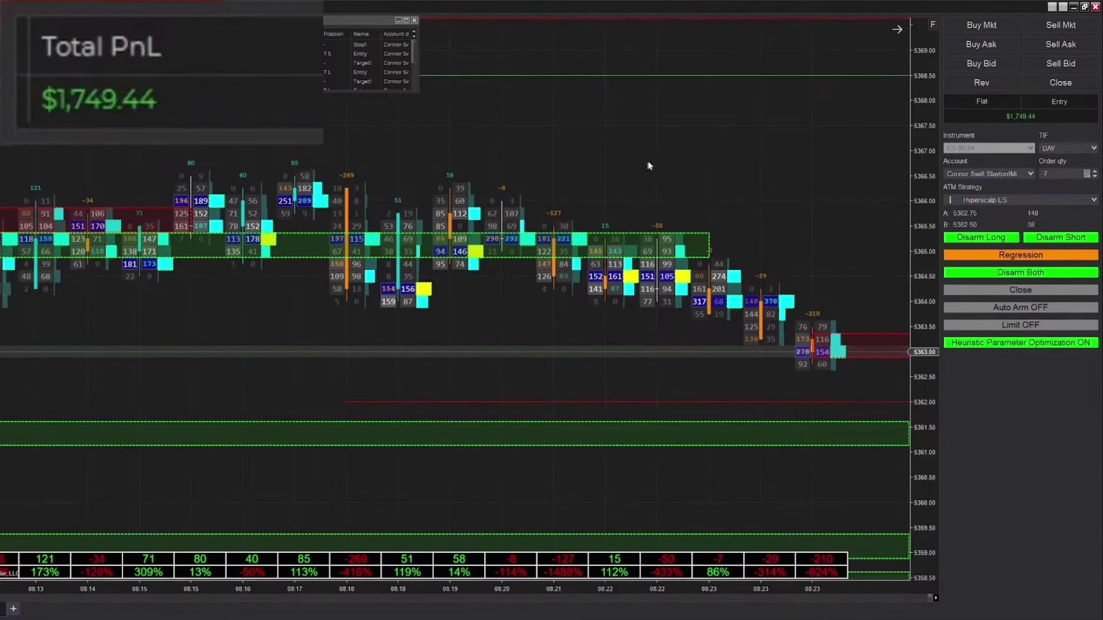
pyautogui.moveTo(175, 332); pyautogui.dragTo(180, 305)
pyautogui.moveTo(687, 192); pyautogui.dragTo(504, 178)
pyautogui.scroll(-2, 702, 192)
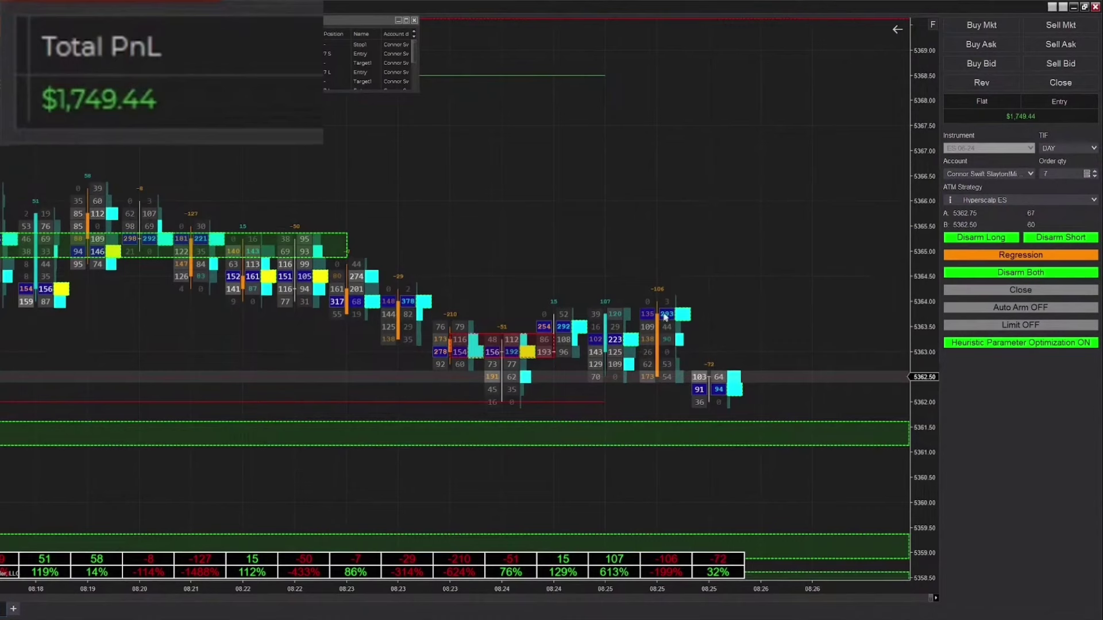
pyautogui.moveTo(613, 198); pyautogui.dragTo(725, 206)
pyautogui.scroll(2, 559, 273)
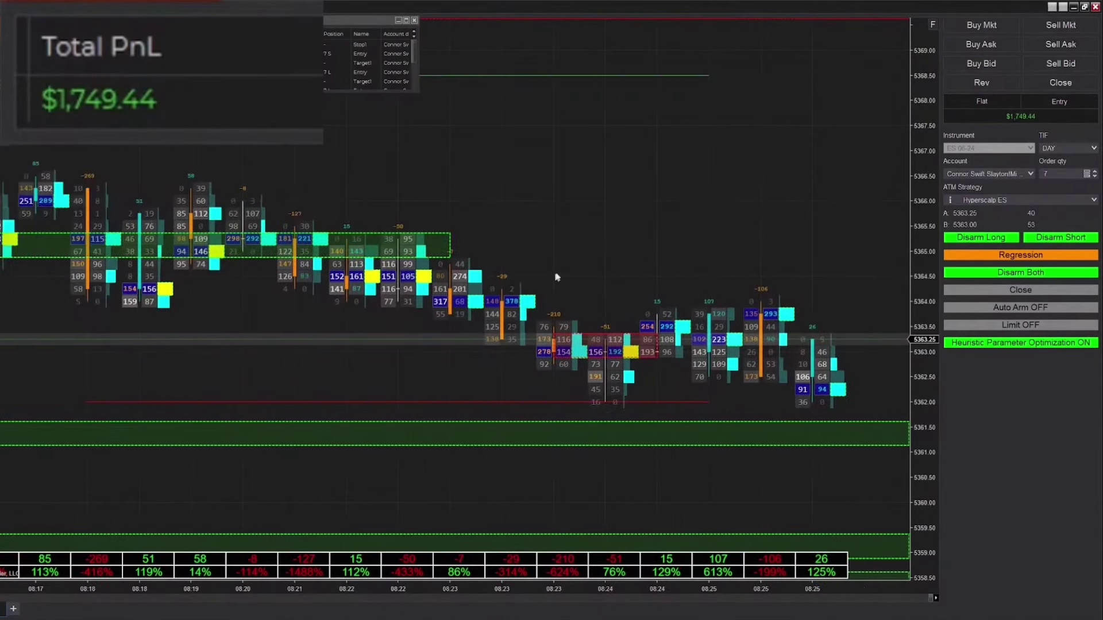
pyautogui.scroll(7, 510, 239)
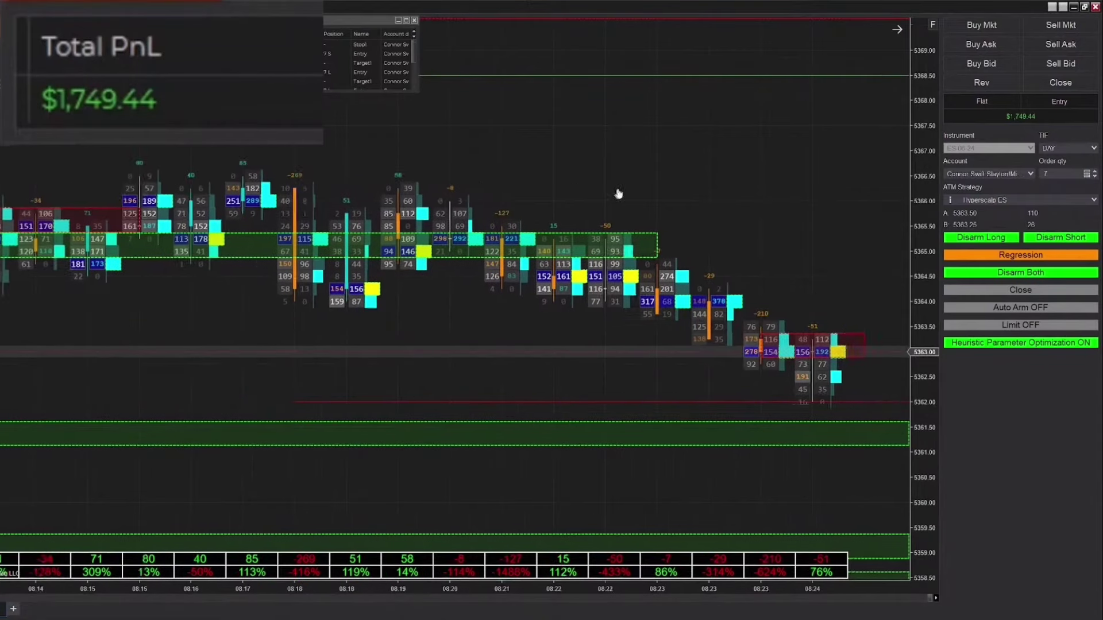
pyautogui.scroll(-12, 557, 193)
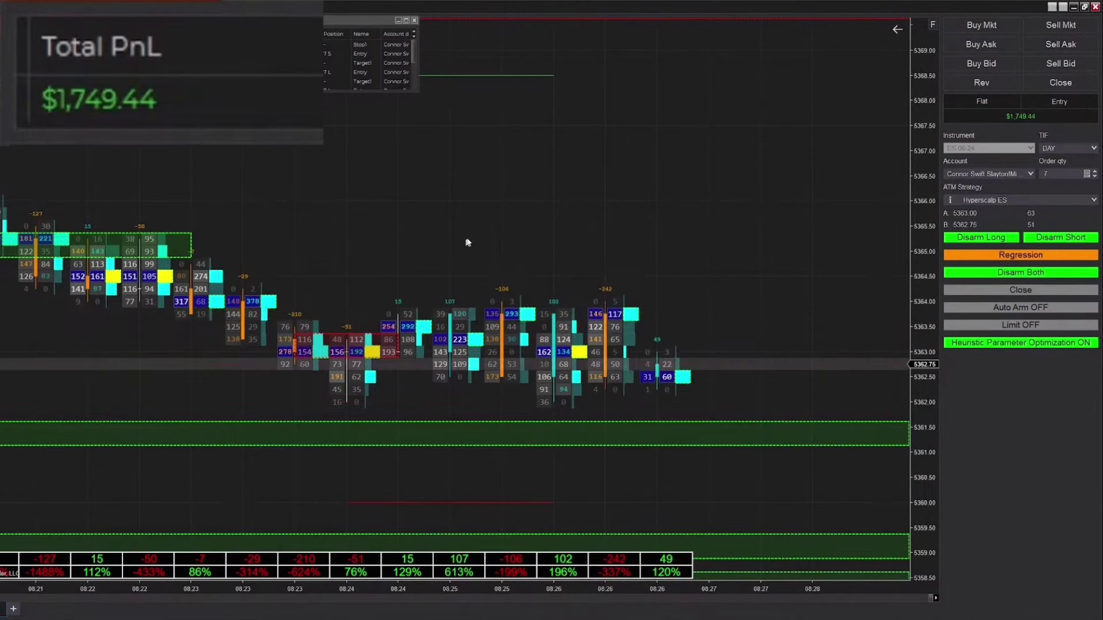
pyautogui.moveTo(468, 241); pyautogui.dragTo(668, 233)
pyautogui.moveTo(517, 247); pyautogui.dragTo(752, 239)
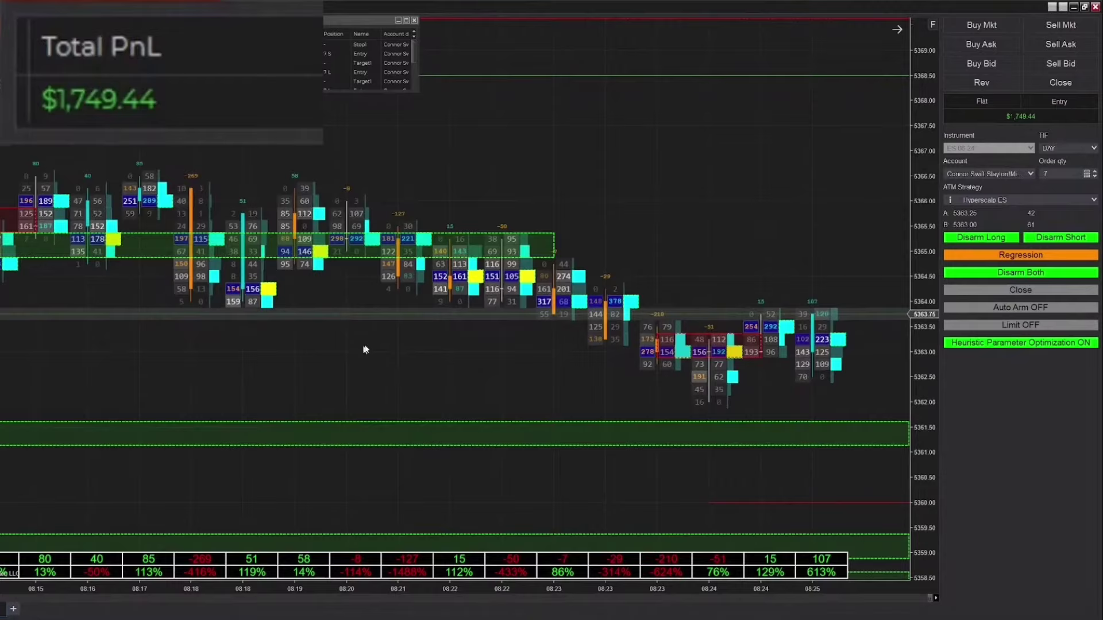
pyautogui.scroll(-6, 366, 350)
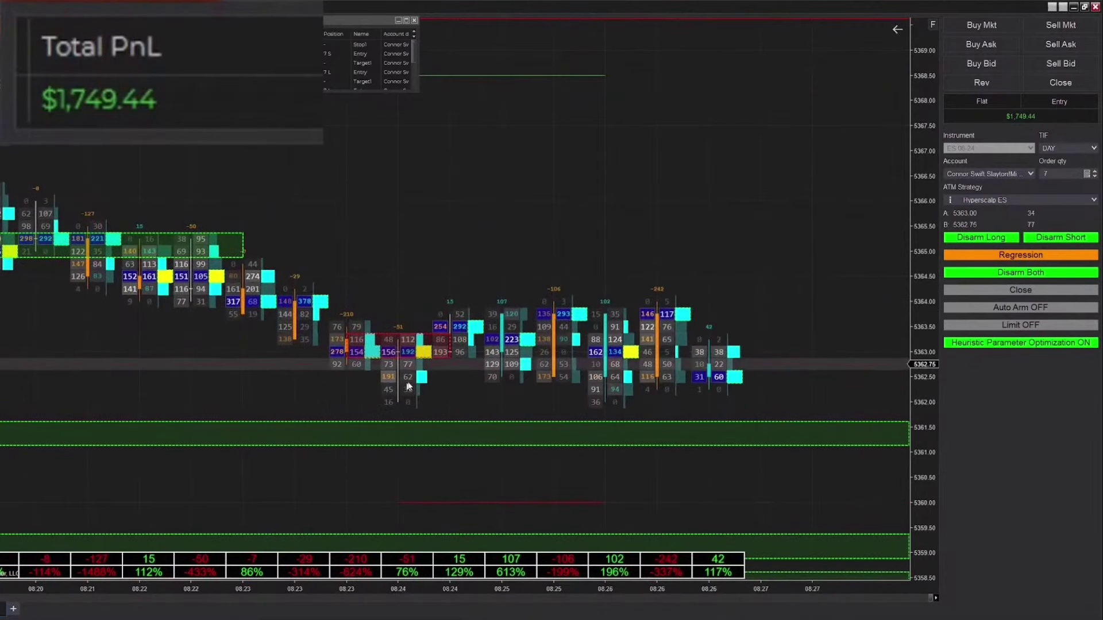
# - Re-arm both long and short entries after the long order fills, keeping the newest bars centred on the chart
pyautogui.scroll(-3, 396, 241)
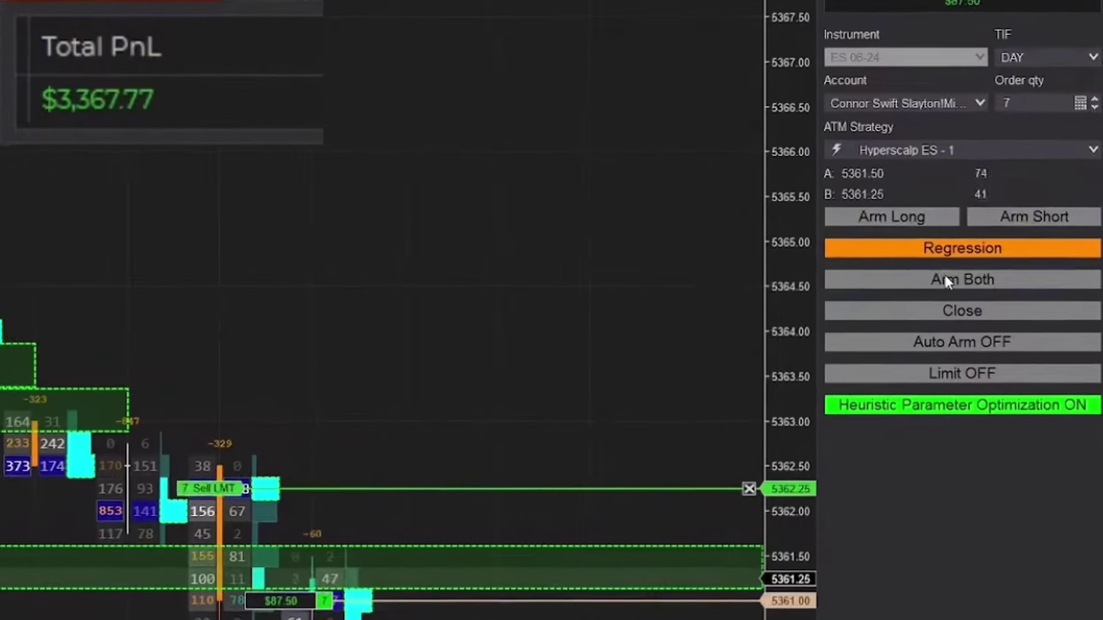
pyautogui.click(976, 273)
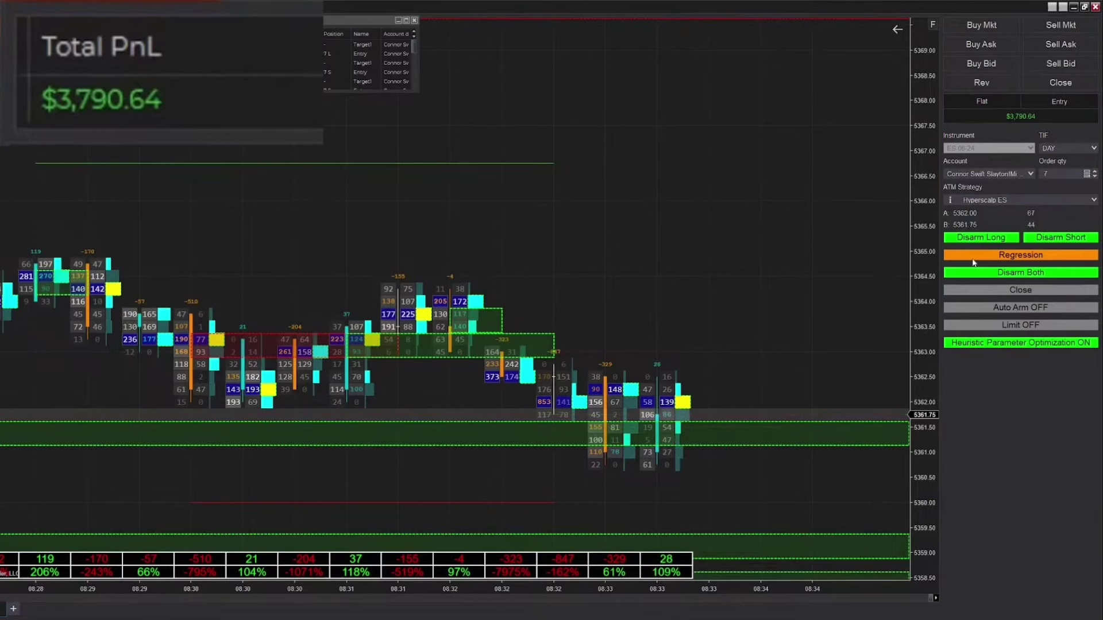
pyautogui.moveTo(696, 268); pyautogui.dragTo(625, 242)
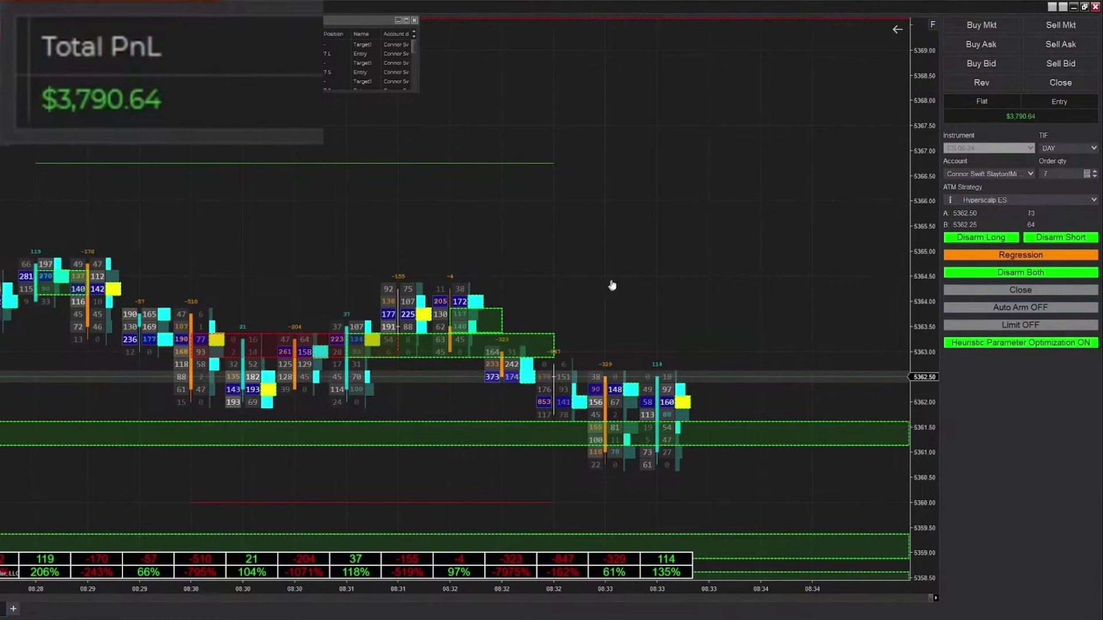
pyautogui.moveTo(626, 279); pyautogui.dragTo(540, 273)
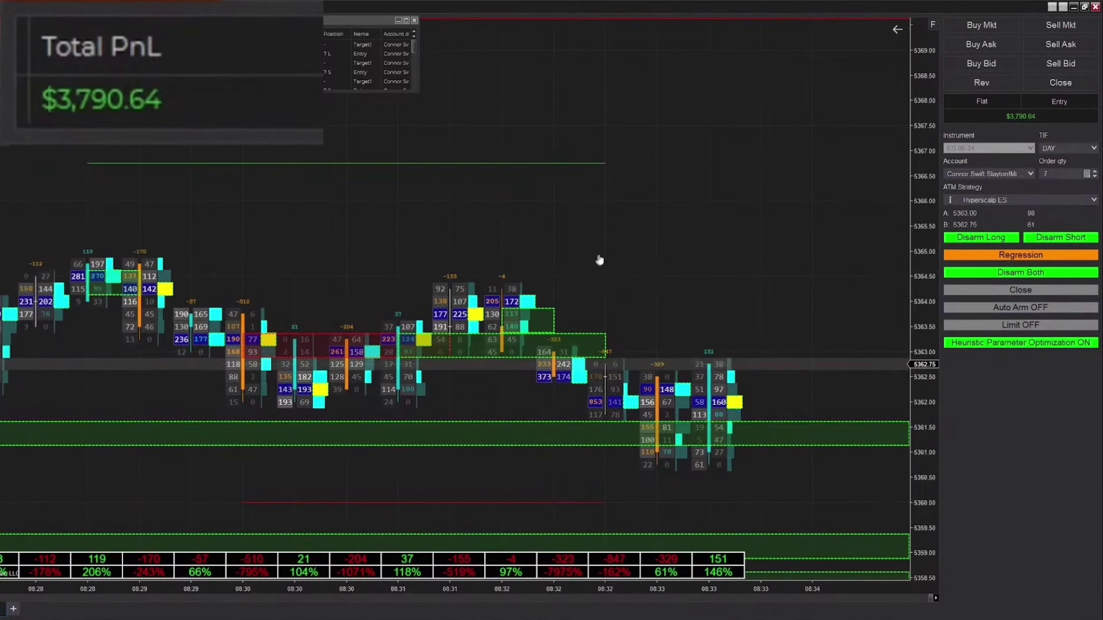
pyautogui.moveTo(600, 254); pyautogui.dragTo(452, 246)
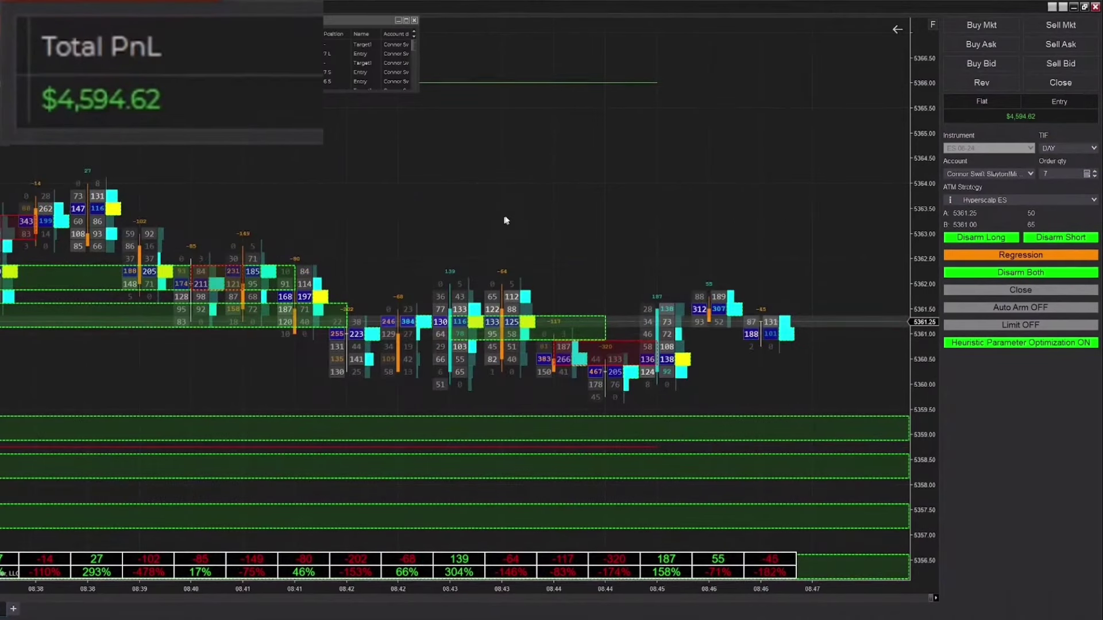
# - Review the session's footprint bars from about 08:46 back to 08:06 and forward again to the newest bars
pyautogui.scroll(4, 580, 251)
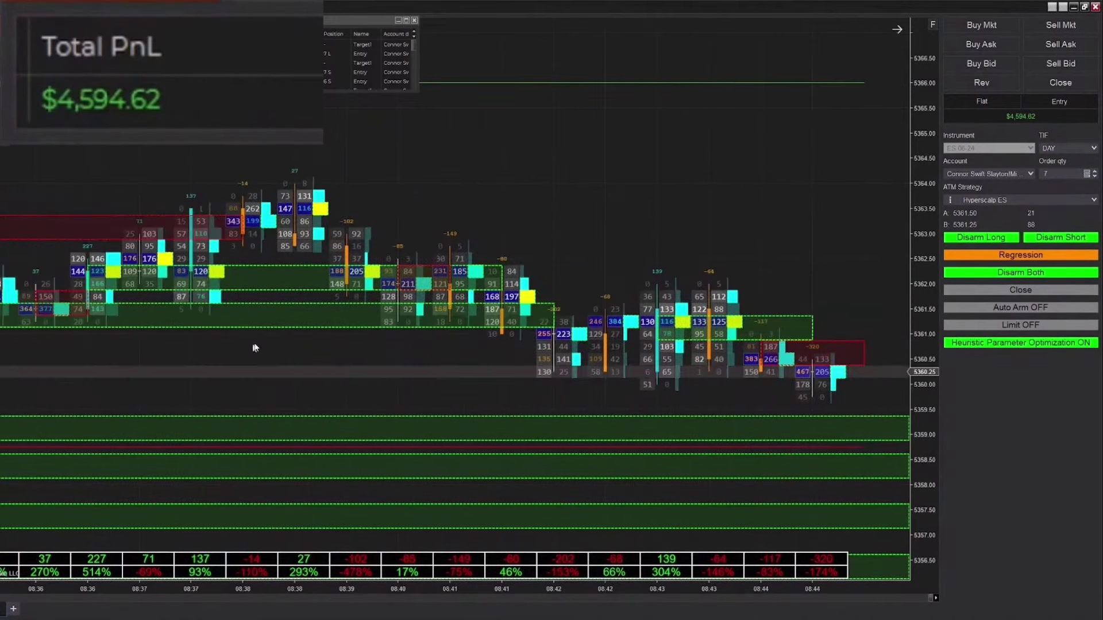
pyautogui.scroll(-7, 255, 348)
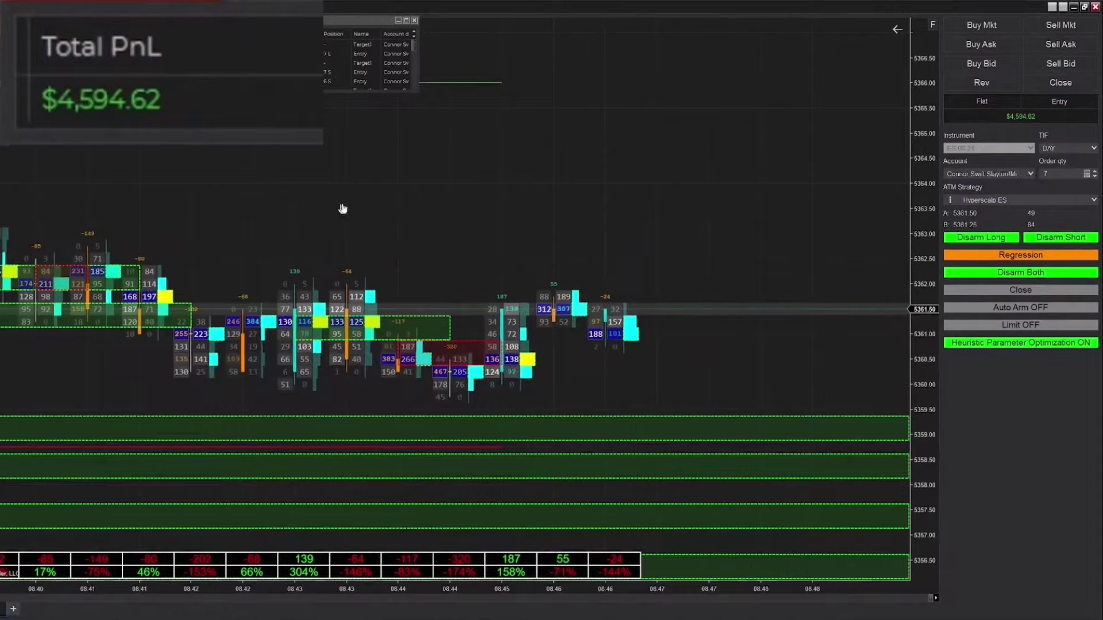
pyautogui.moveTo(342, 208); pyautogui.dragTo(709, 204)
pyautogui.moveTo(289, 346)
pyautogui.mouseDown()
pyautogui.moveTo(749, 345)
pyautogui.moveTo(29, 348)
pyautogui.moveTo(288, 350)
pyautogui.mouseUp()
pyautogui.scroll(7, 202, 354)
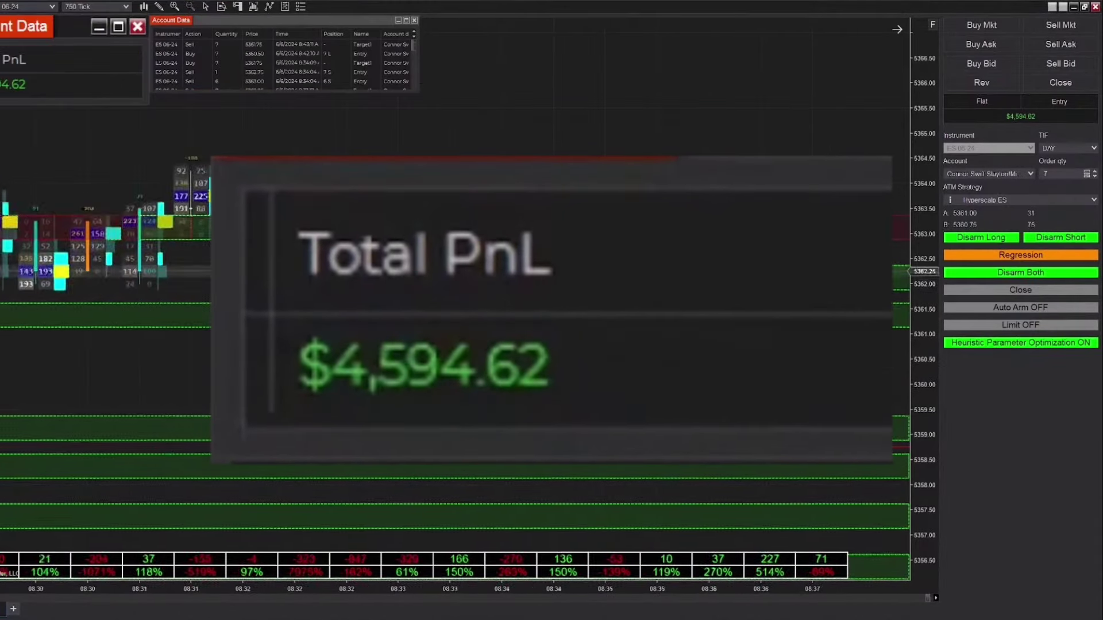
pyautogui.scroll(2, 202, 354)
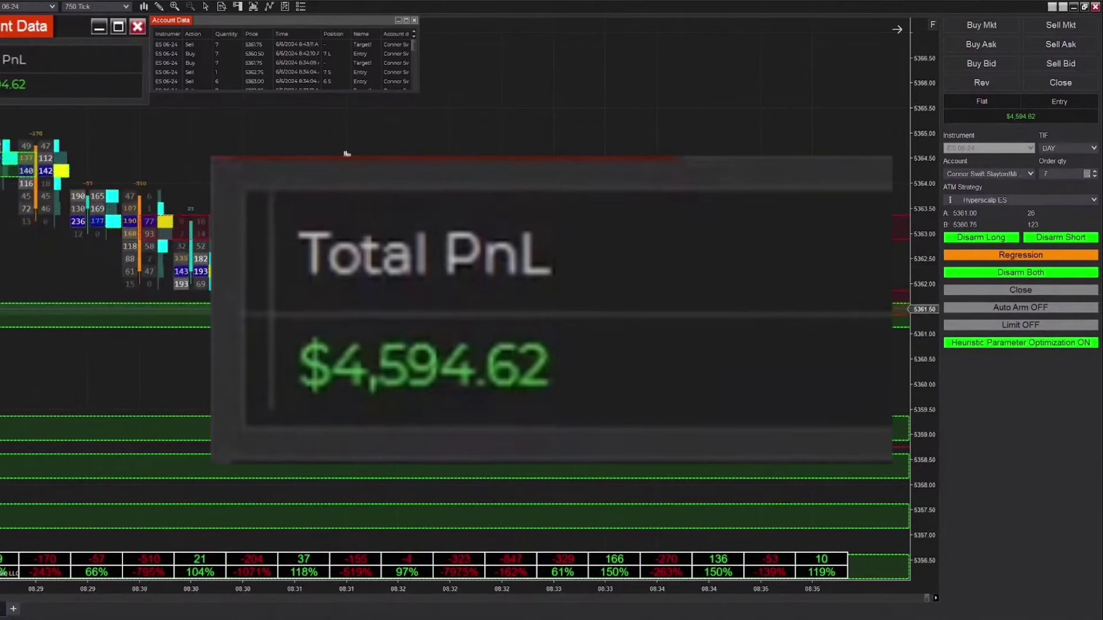
pyautogui.scroll(9, 346, 153)
pyautogui.scroll(15, 346, 154)
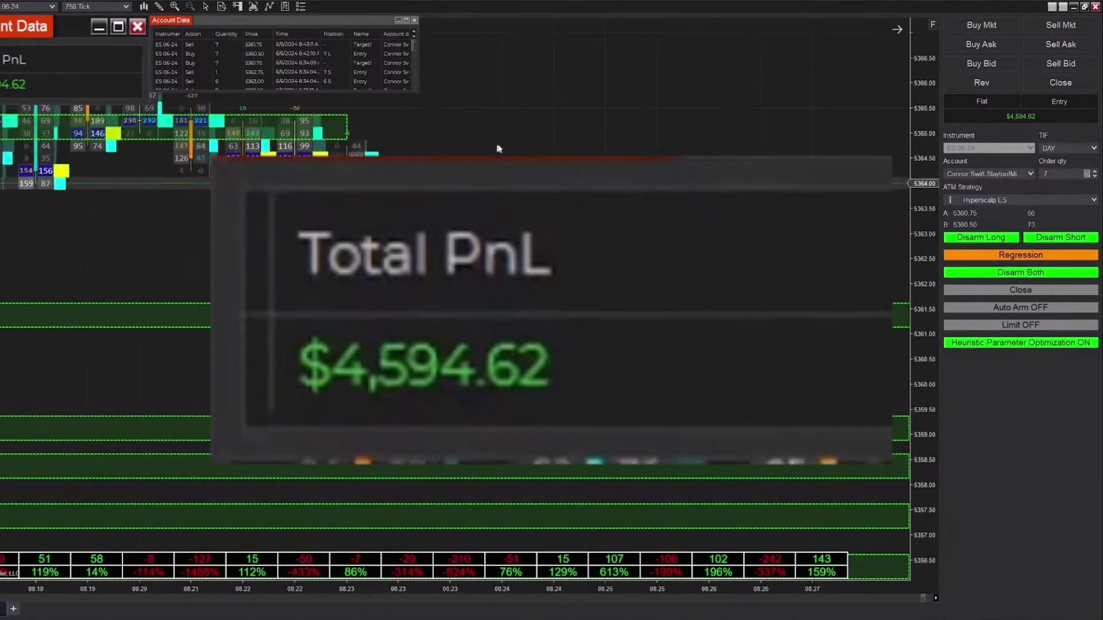
pyautogui.scroll(-13, 136, 353)
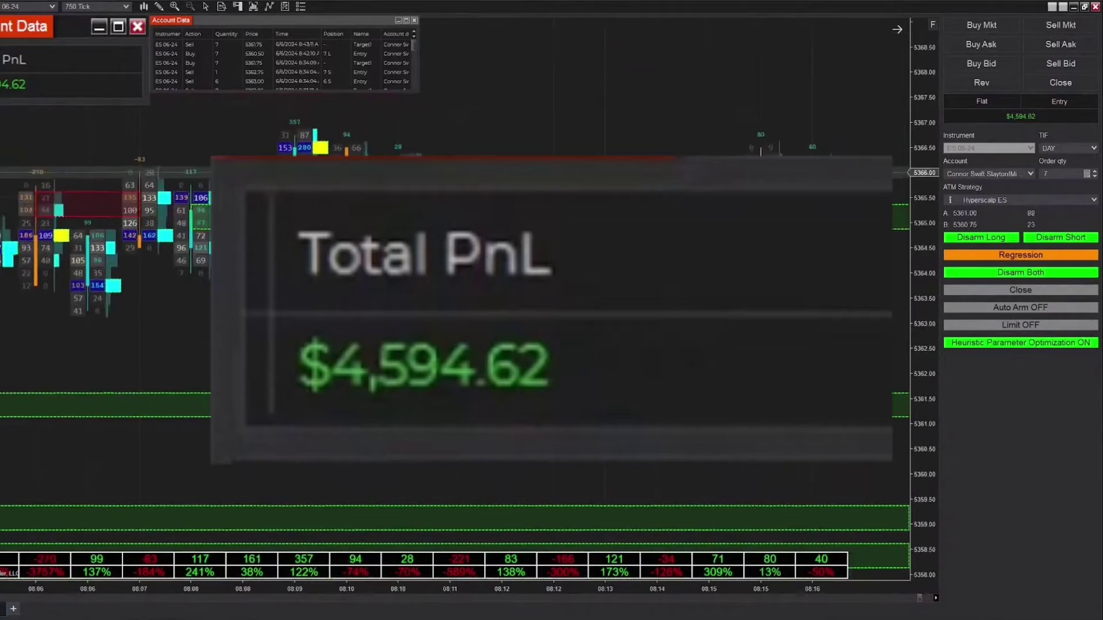
pyautogui.scroll(-10, 136, 352)
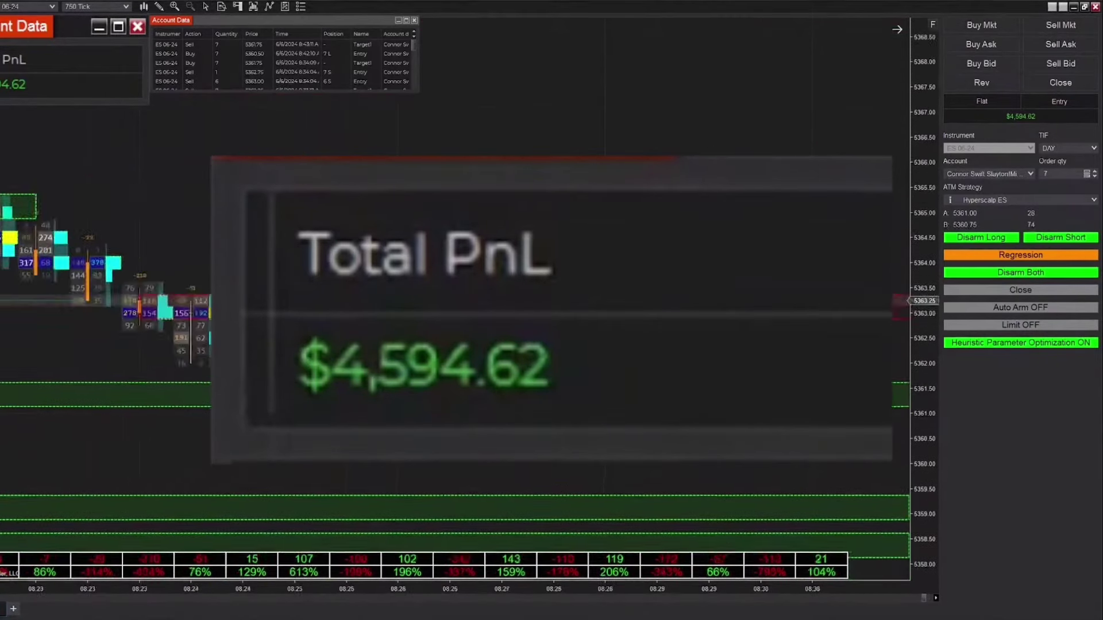
pyautogui.scroll(-10, 168, 230)
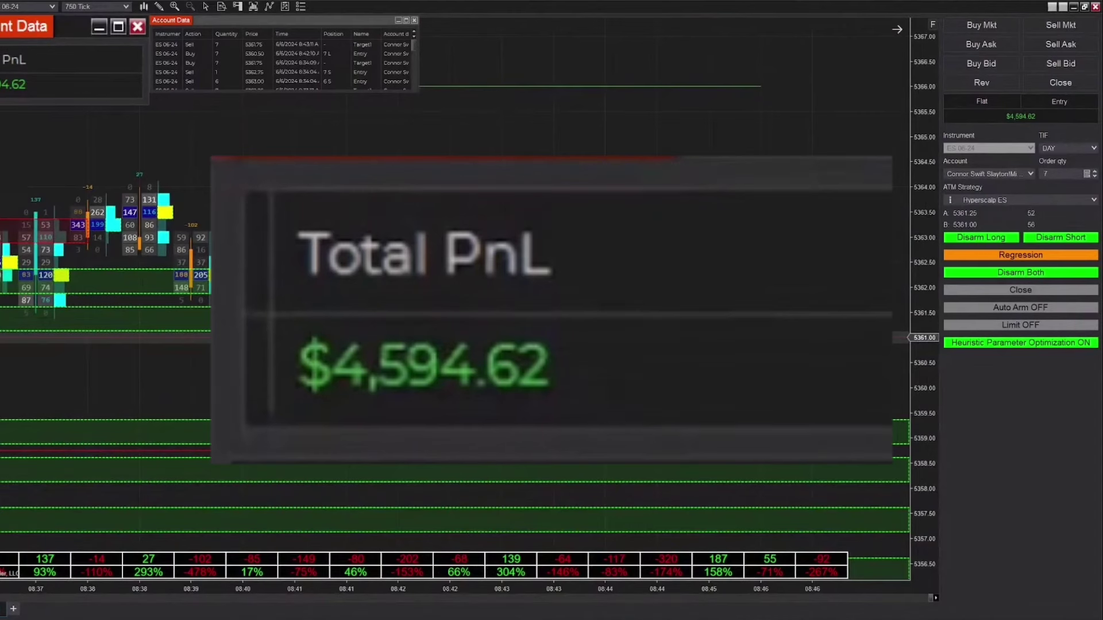
pyautogui.scroll(-3, 168, 230)
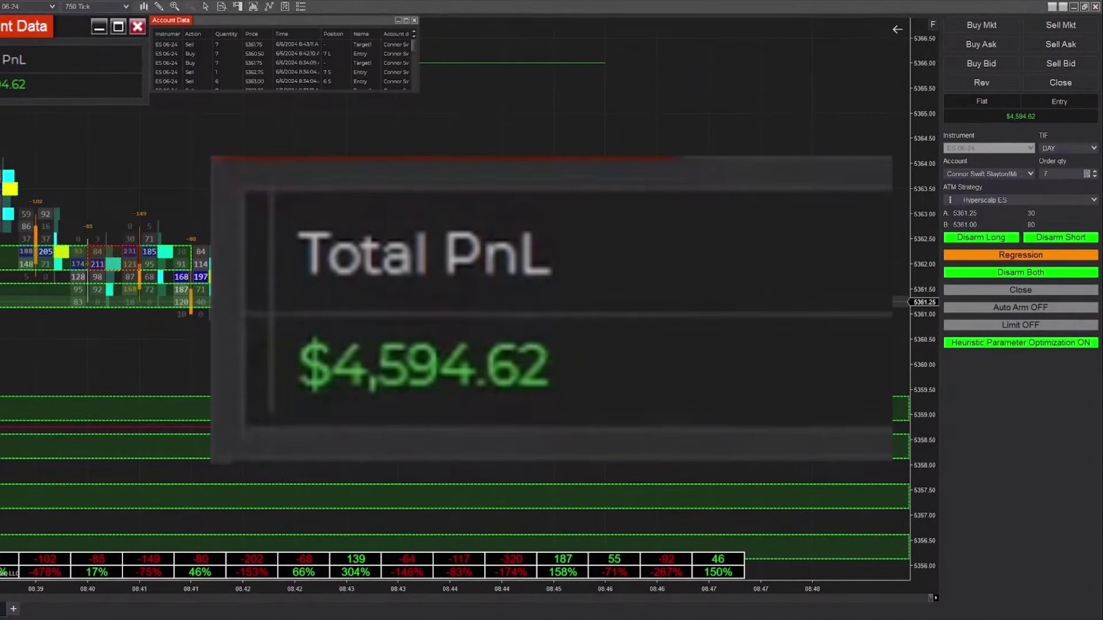